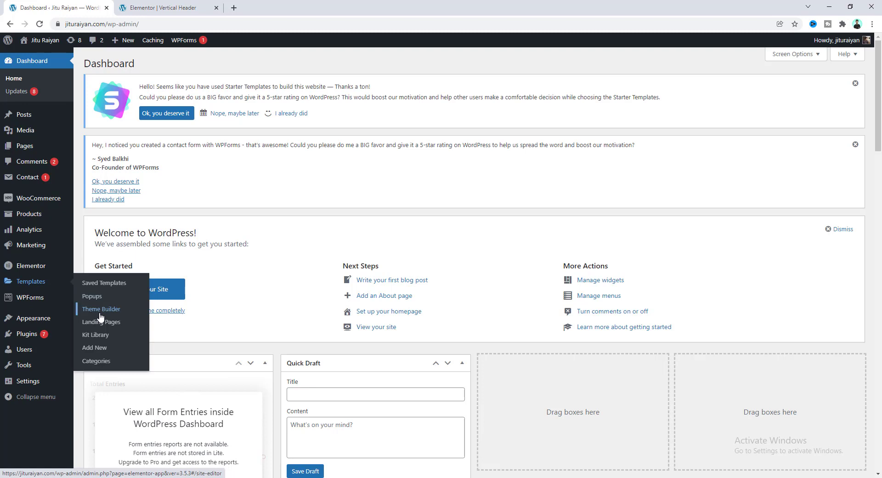
Create a blank header template in the Theme Builder, skipping the block library, and add a single-column section.
click(100, 312)
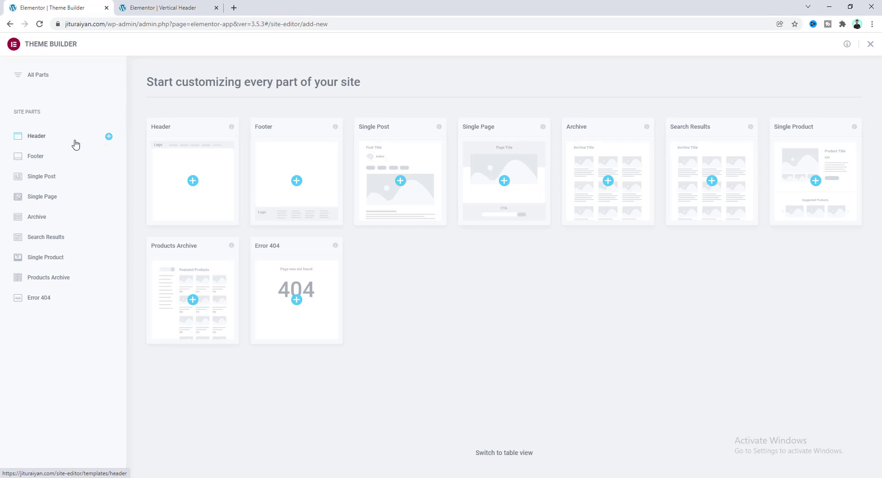
click(109, 138)
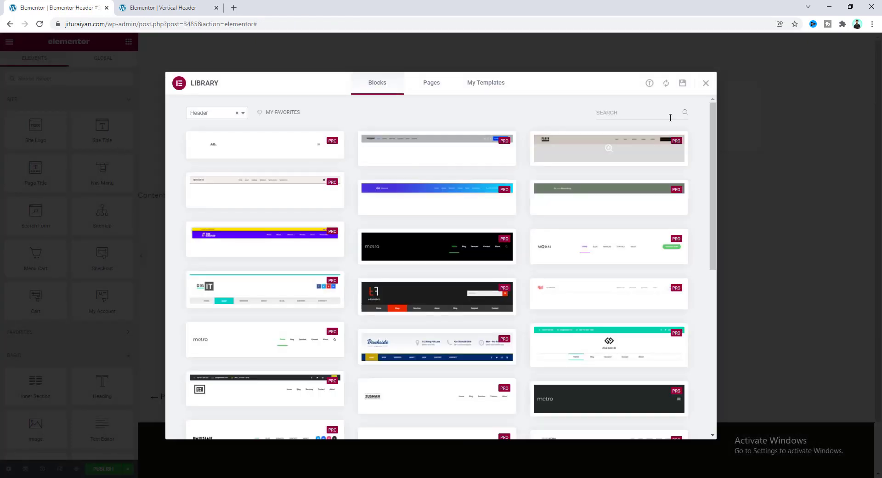
click(706, 83)
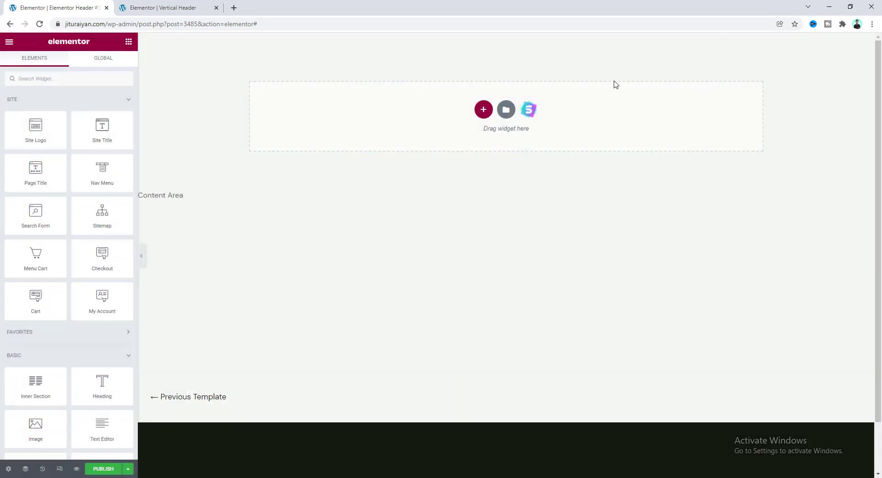
click(483, 110)
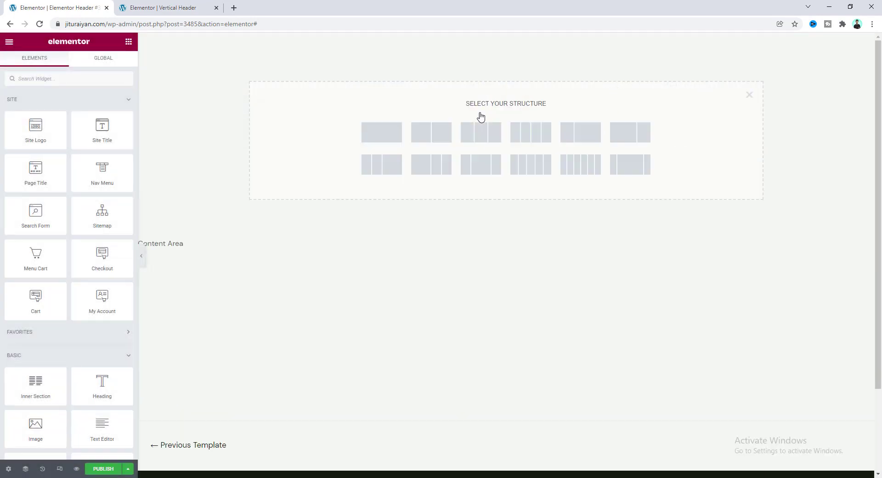
click(375, 140)
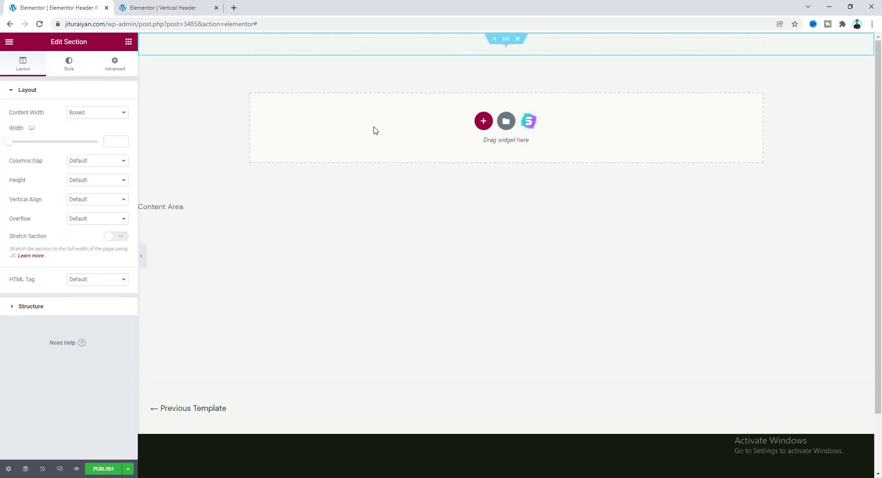
Add an Image widget to the section and insert the JR logo tl-2-1.png from the media library.
click(128, 42)
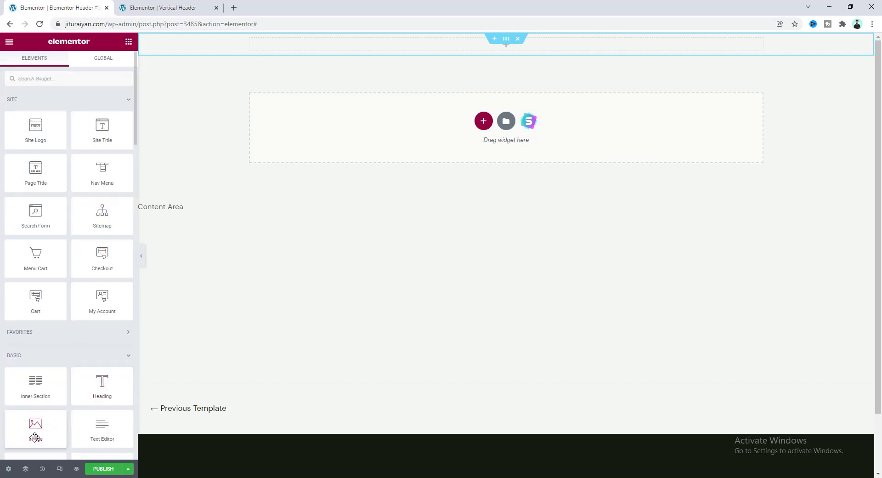
drag(33, 436, 433, 54)
click(81, 147)
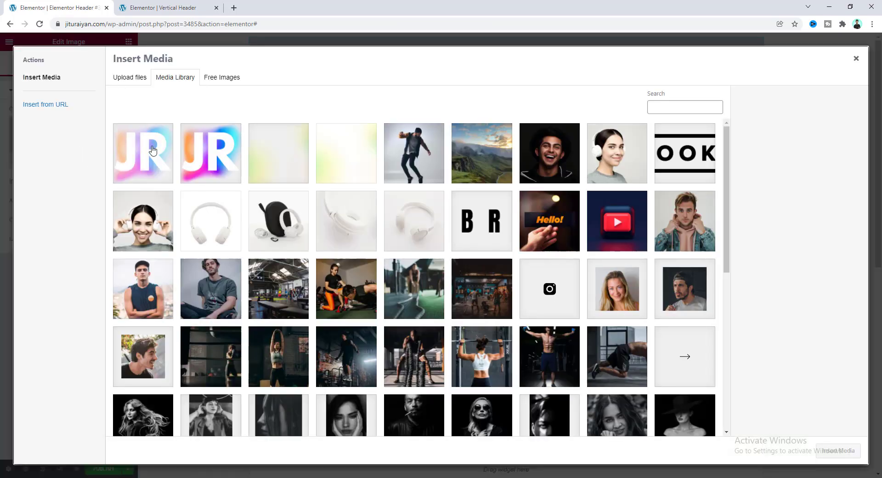
click(153, 153)
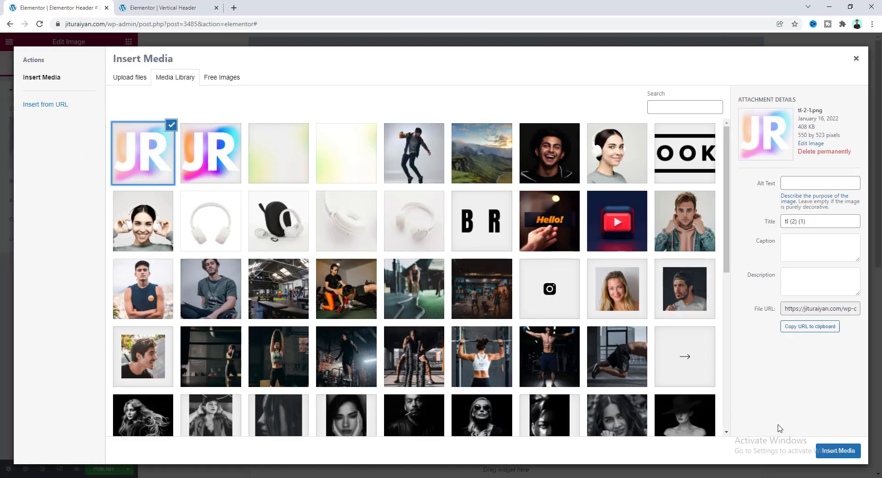
click(835, 451)
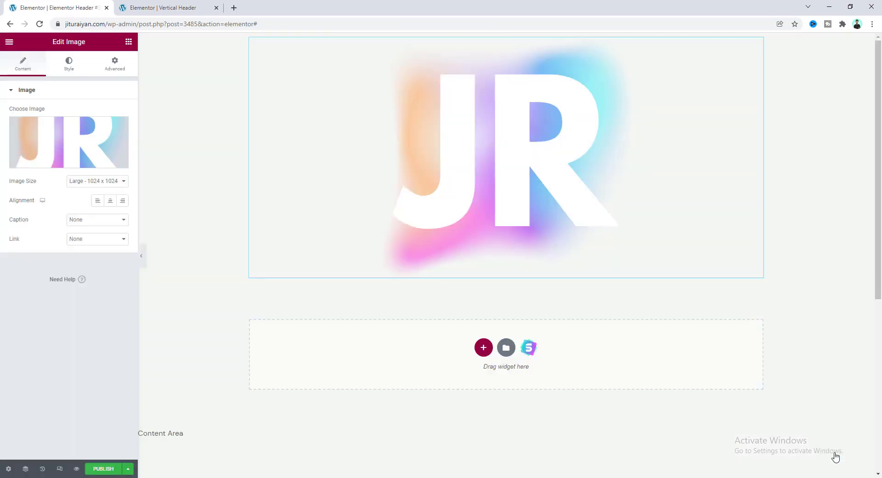
Set the logo image's width to 45 px.
click(69, 64)
click(115, 109)
click(112, 123)
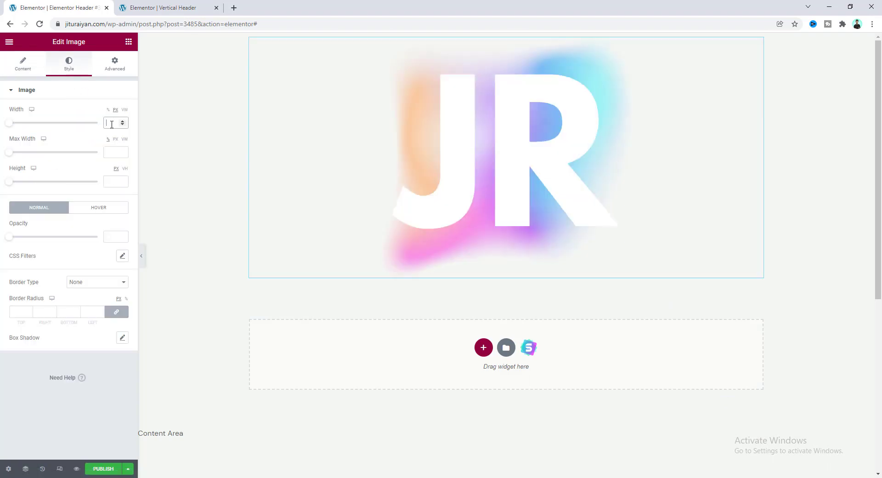
text(45)
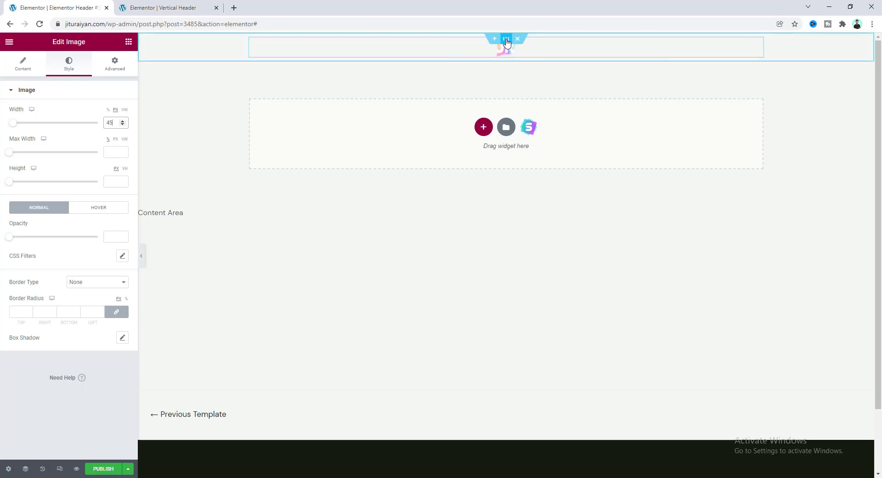
Give the header section a classic background in solid black.
click(506, 41)
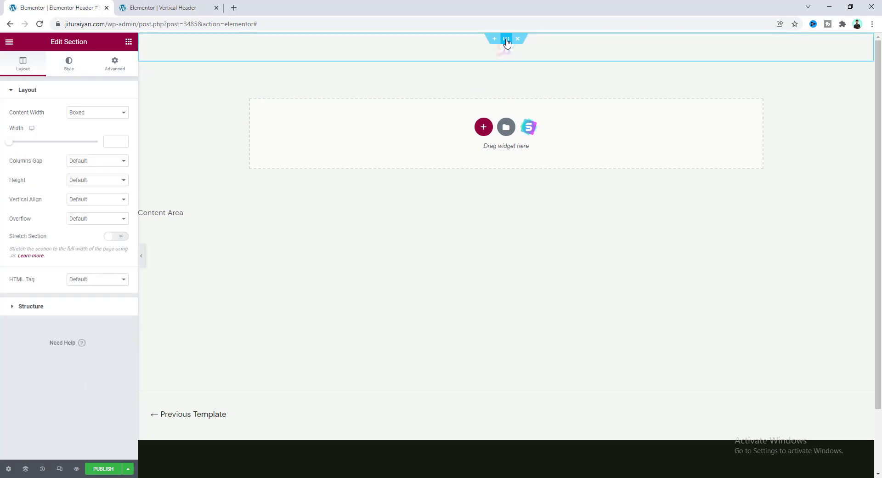
click(68, 64)
click(85, 132)
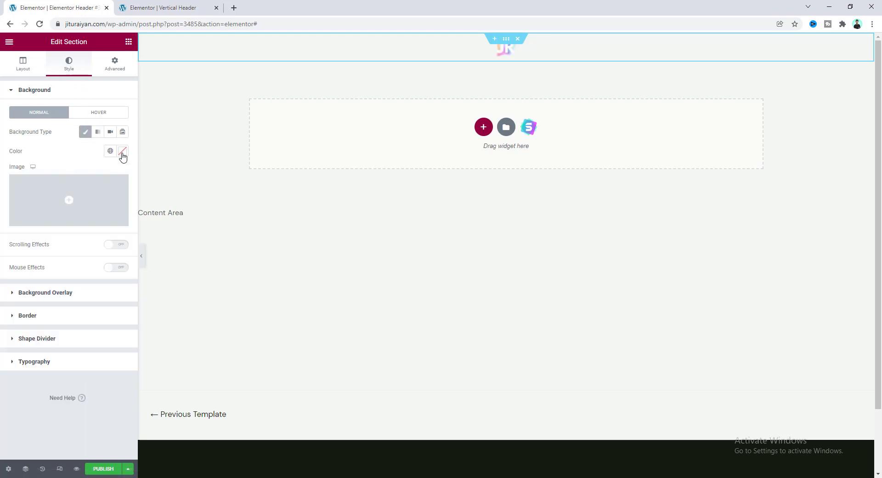
click(122, 154)
drag(61, 228, 14, 263)
click(67, 143)
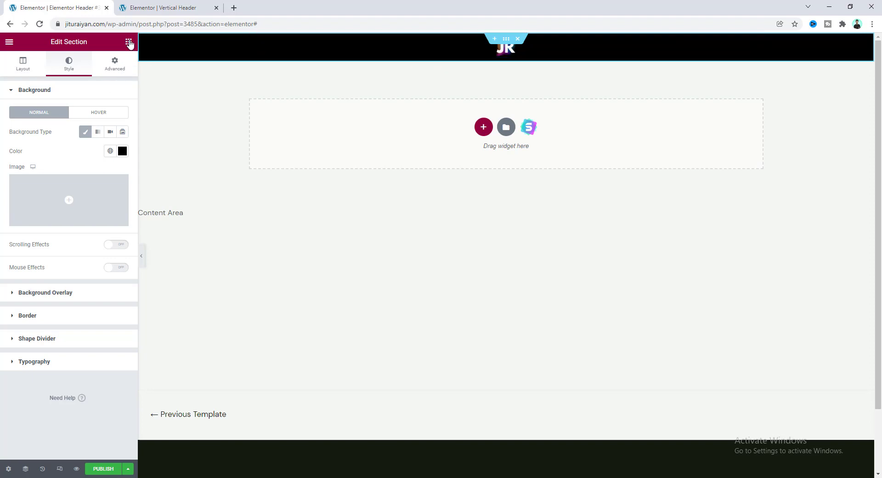
Add a Nav Menu widget below the logo and check the site's Main Menu structure and the selectable menus.
click(129, 41)
drag(118, 183, 475, 62)
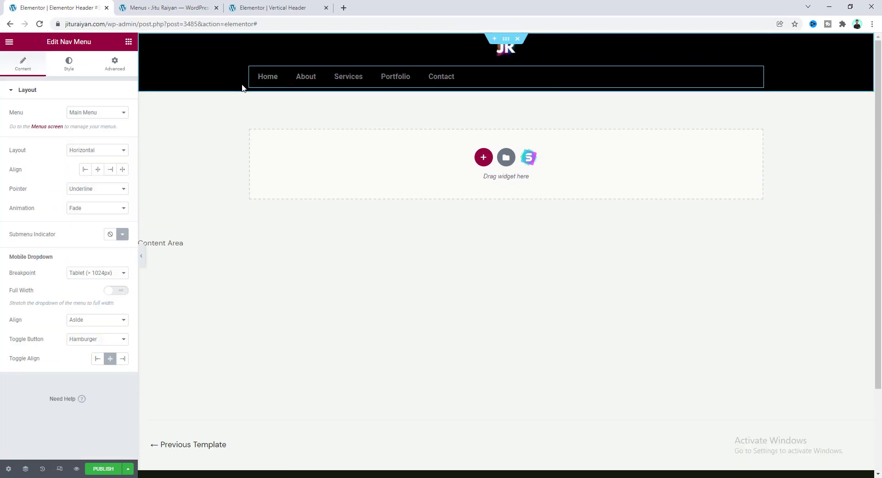
click(153, 6)
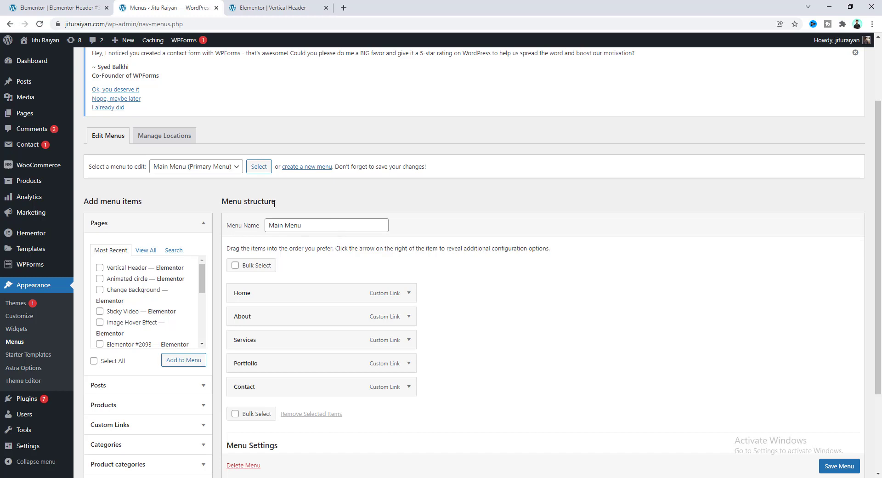
click(53, 7)
click(92, 114)
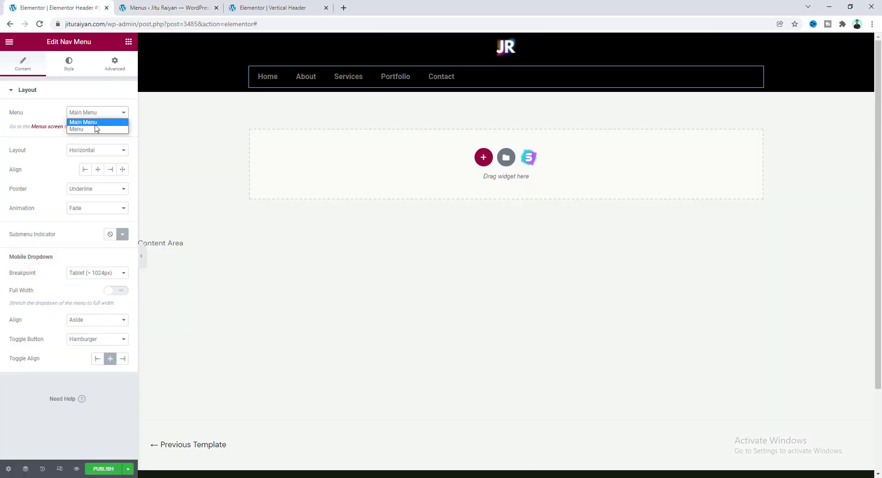
click(49, 115)
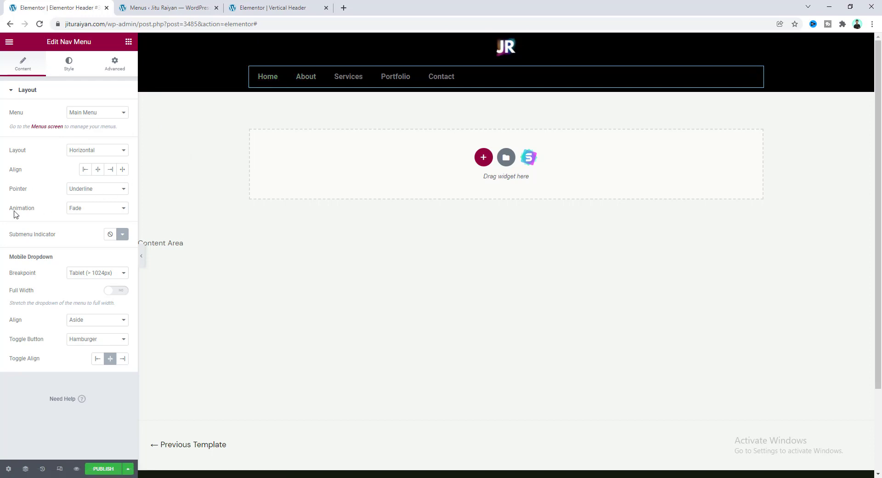
Set the nav menu's pointer to None and its normal text color to white.
click(91, 191)
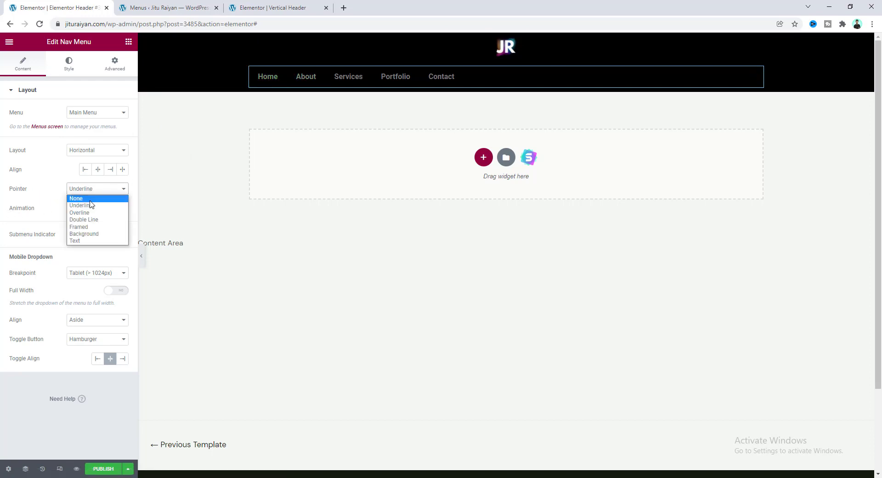
click(90, 197)
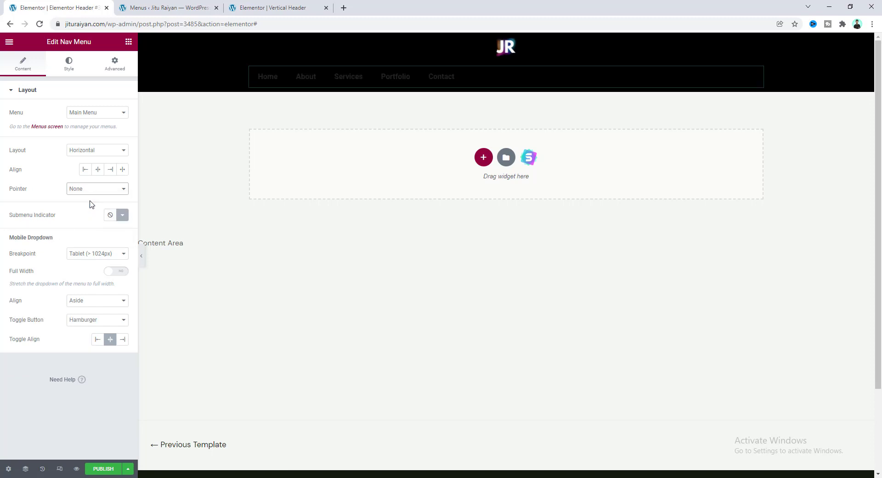
click(68, 67)
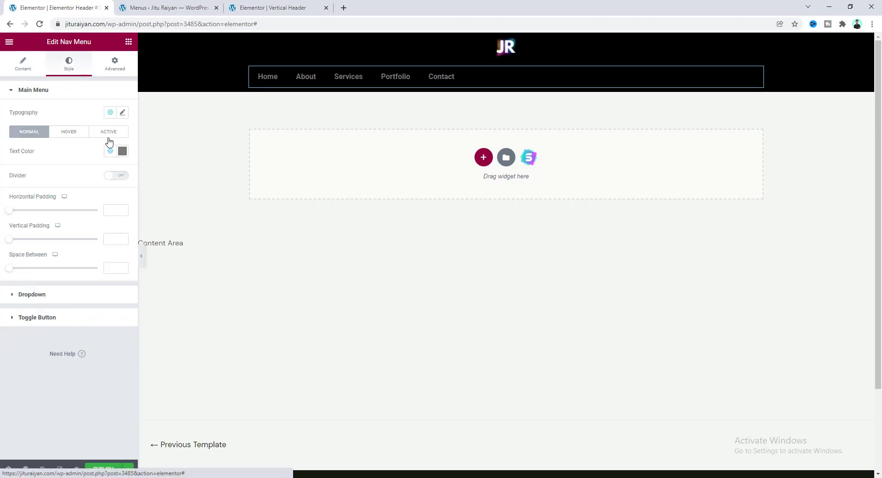
click(122, 152)
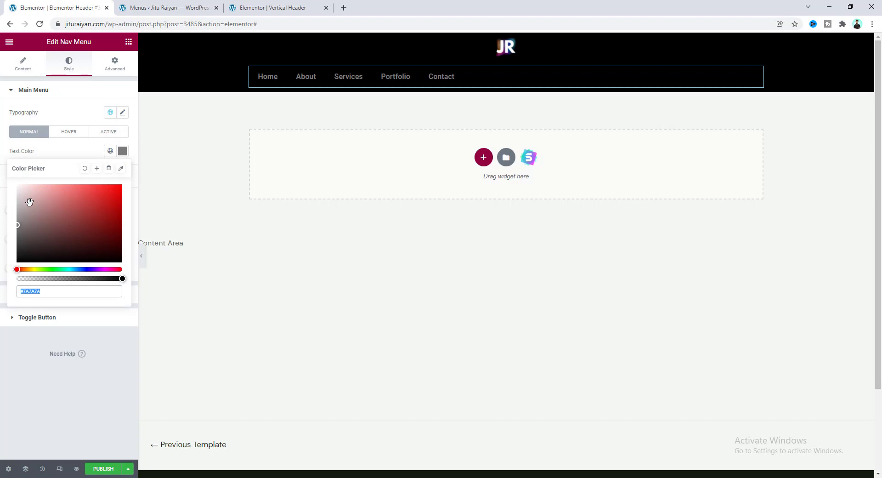
drag(29, 202, 8, 181)
Set the nav menu's hover text color to yellow.
click(68, 133)
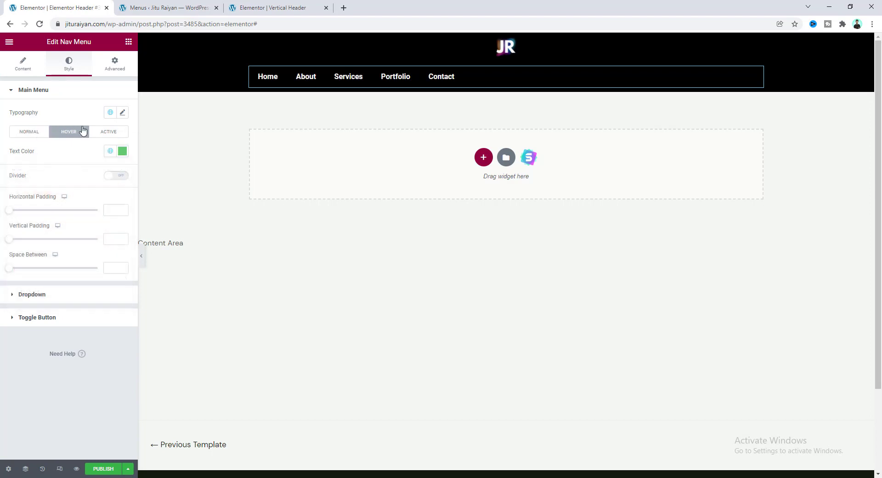
click(125, 154)
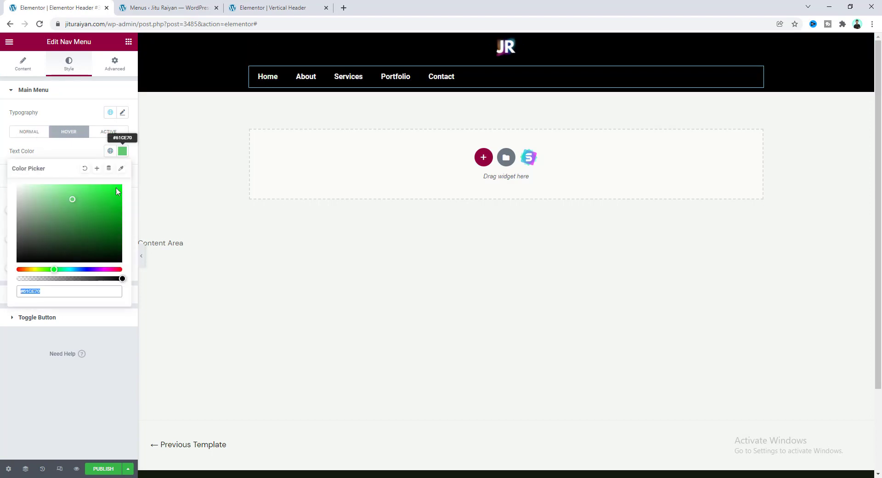
click(34, 269)
click(118, 199)
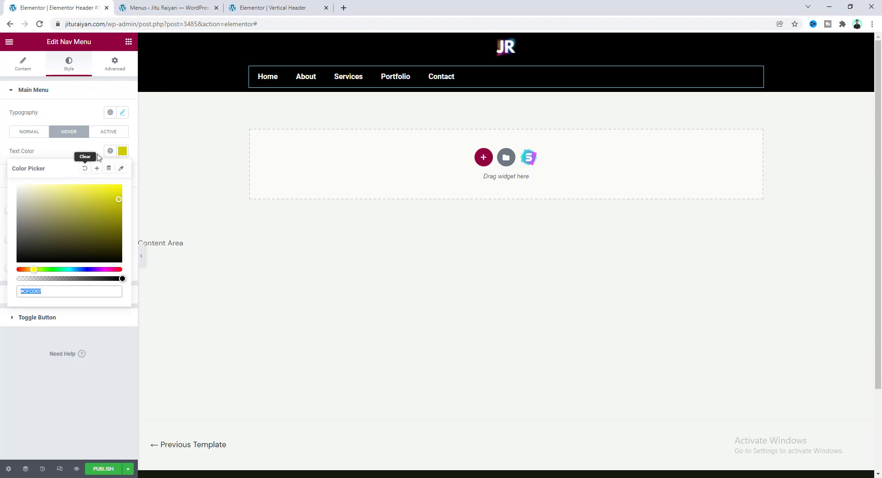
Set the nav menu's typography to the Luxia font family at a size of 17 px.
click(121, 113)
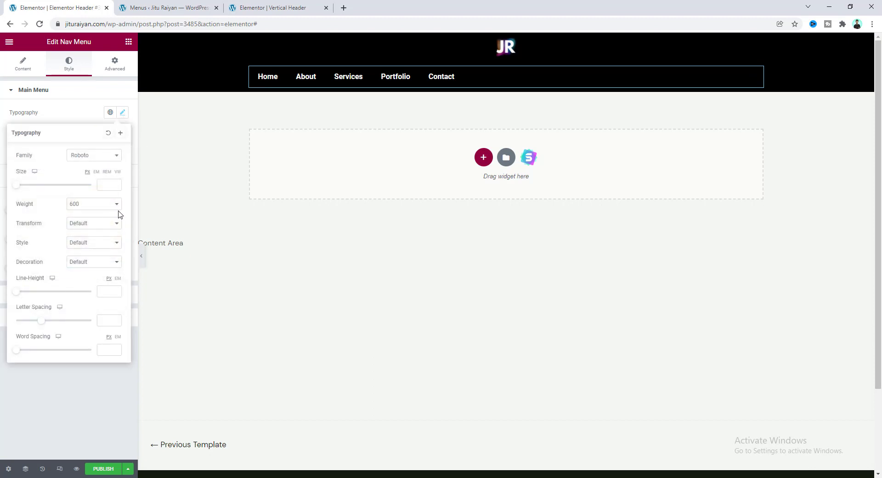
click(105, 158)
drag(117, 230, 117, 179)
click(102, 215)
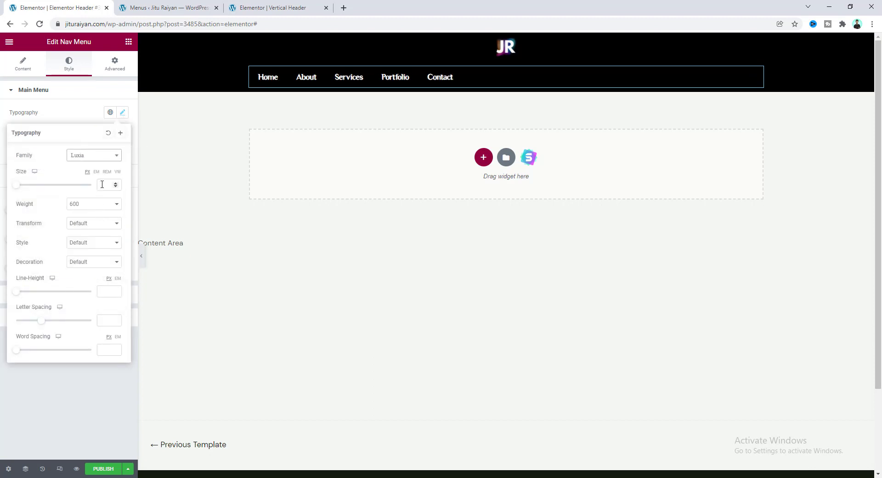
click(103, 185)
text(17)
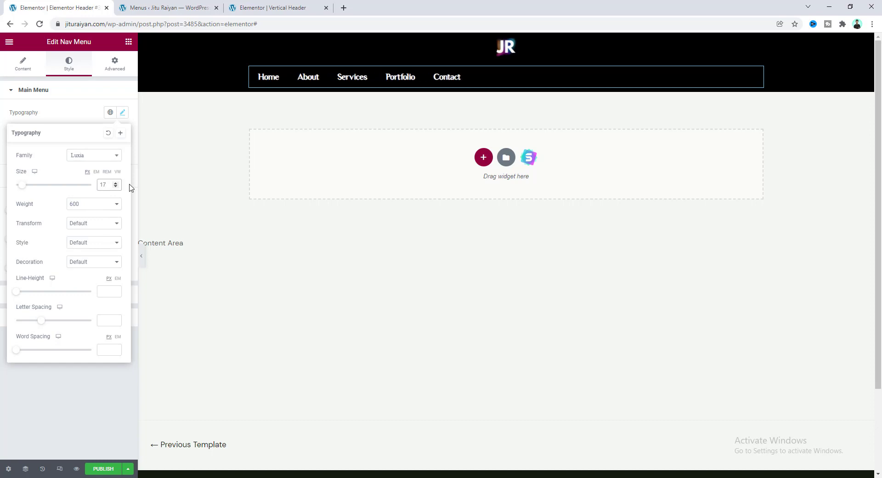
click(394, 125)
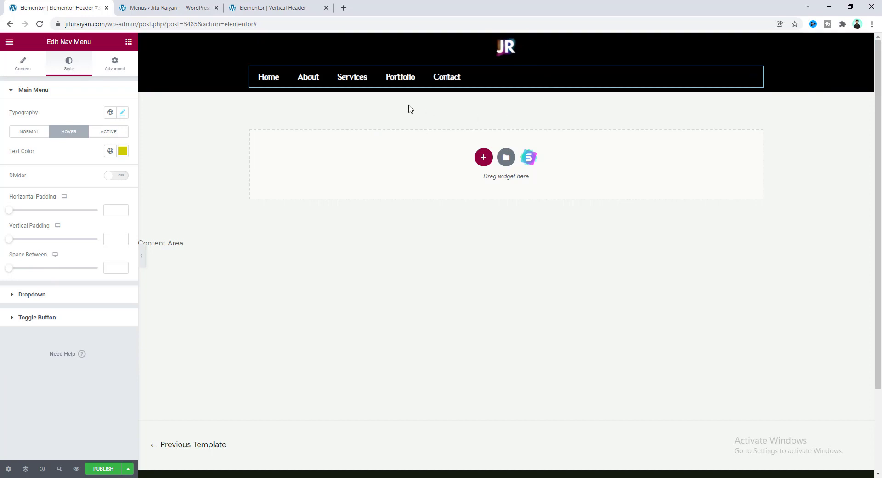
Set the header section's height to Fit To Screen.
mouse_move(533, 77)
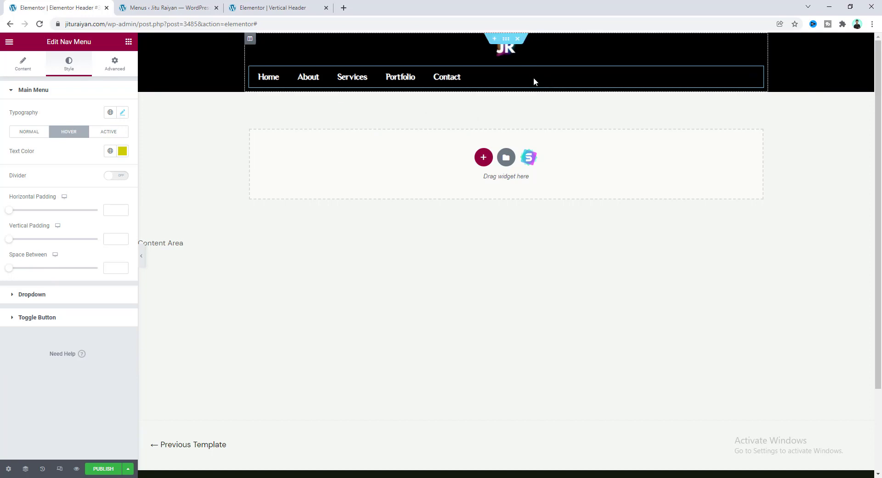
click(505, 41)
click(21, 66)
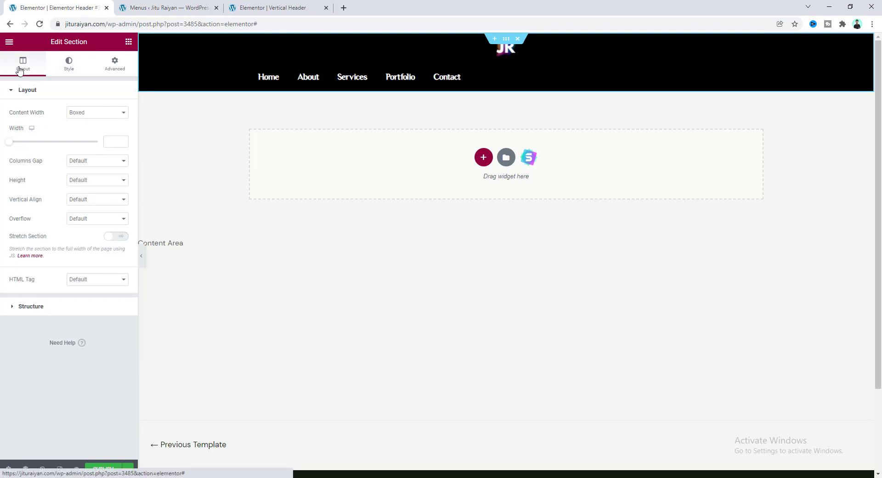
click(81, 183)
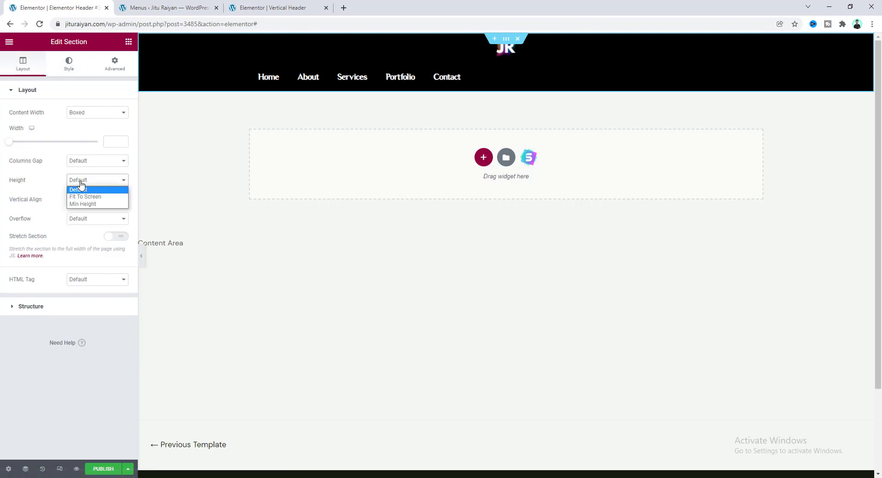
click(84, 196)
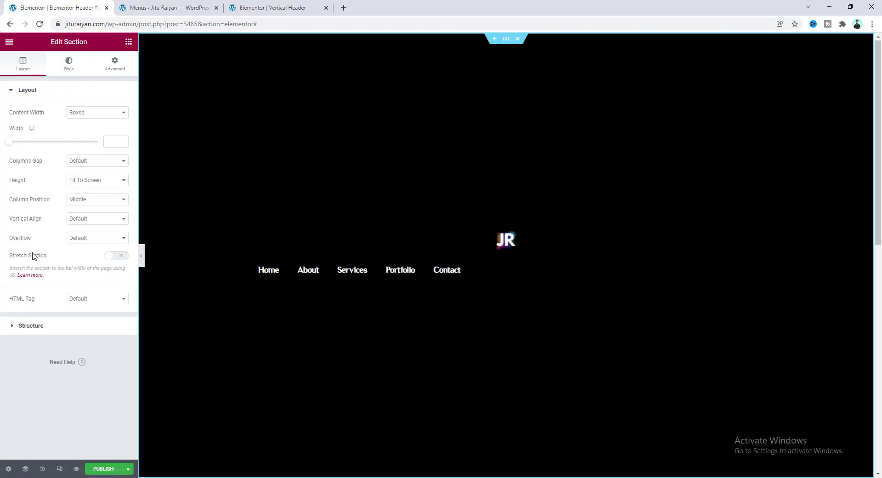
Add custom CSS to the header section with position: fixed and width: 100%, plus width: 100px for a min-width of 768px.
click(116, 63)
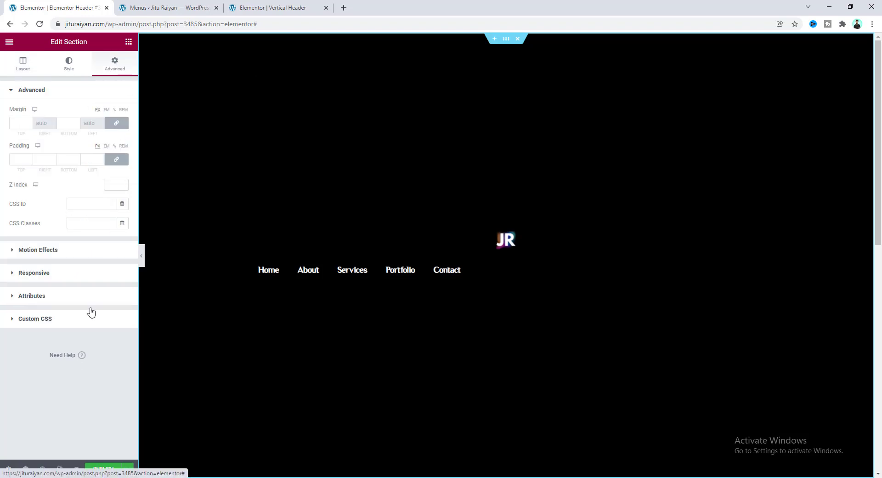
click(77, 319)
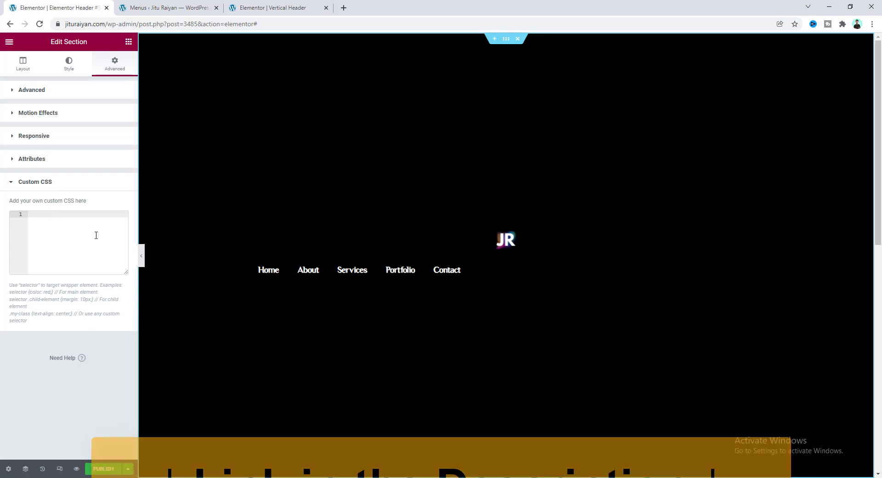
text(selector{     position: fixed;     width: 100%; }  @media (min-width: 768px){ selector{     width: 100px; } })
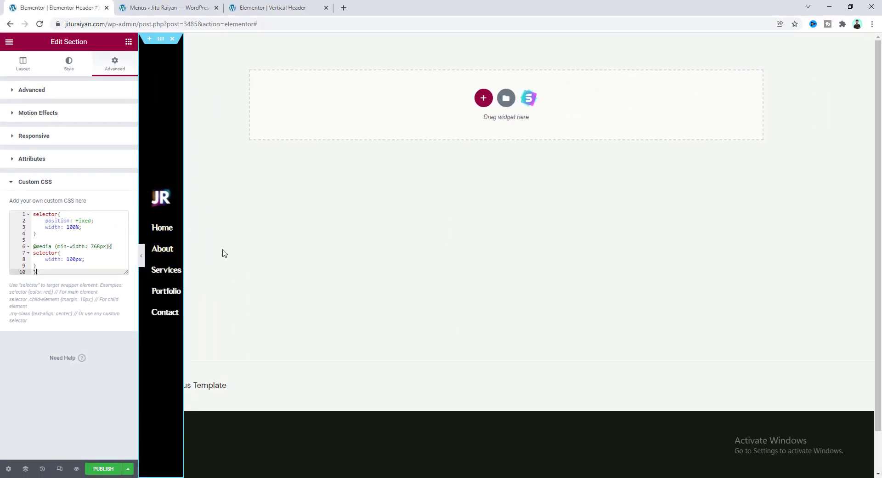
scroll(222, 253, down, 2)
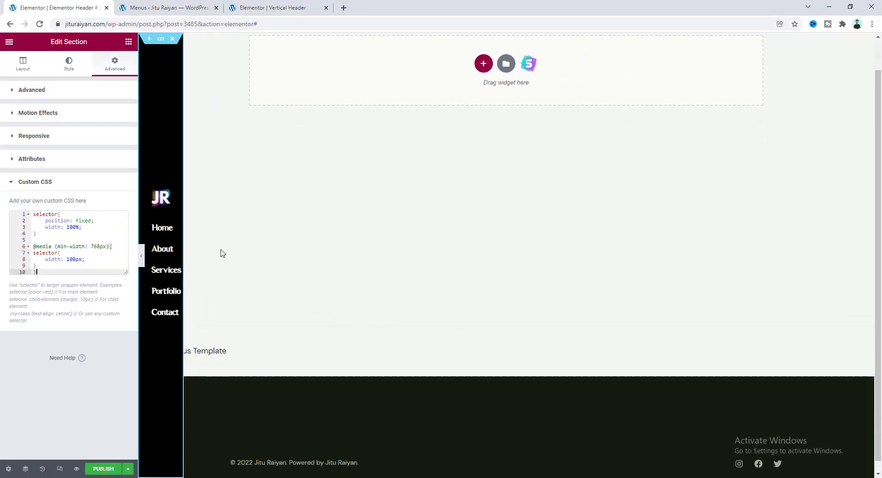
scroll(222, 251, up, 2)
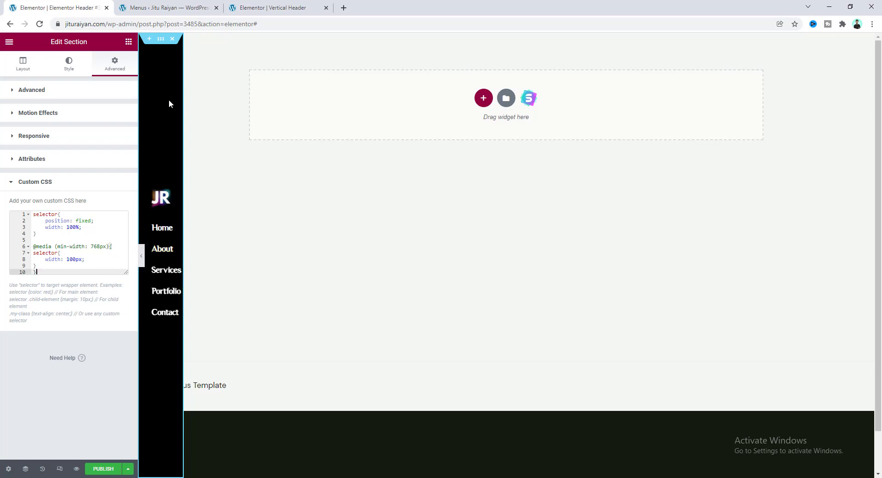
Set the header section's column position to Stretch and its vertical align to Space Between.
click(159, 40)
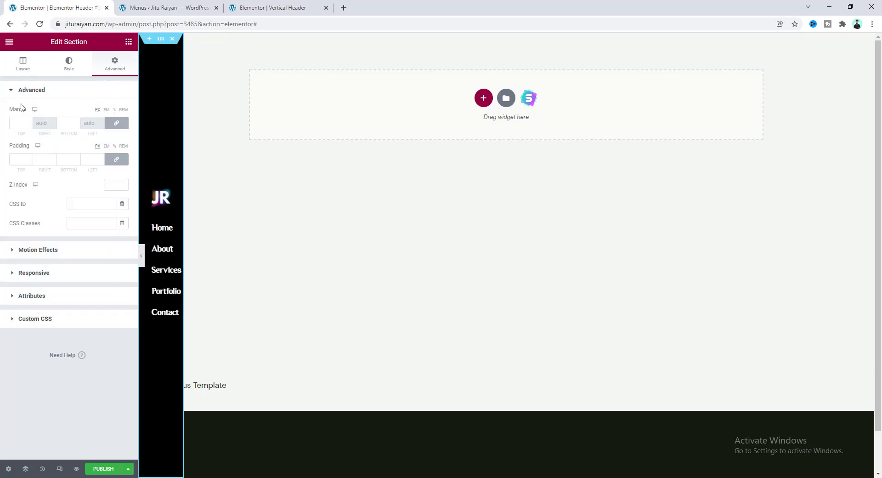
click(23, 64)
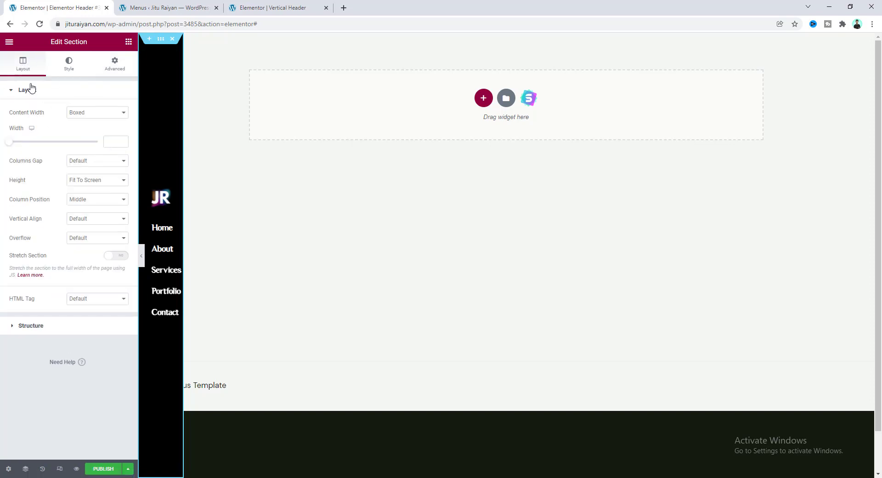
click(88, 202)
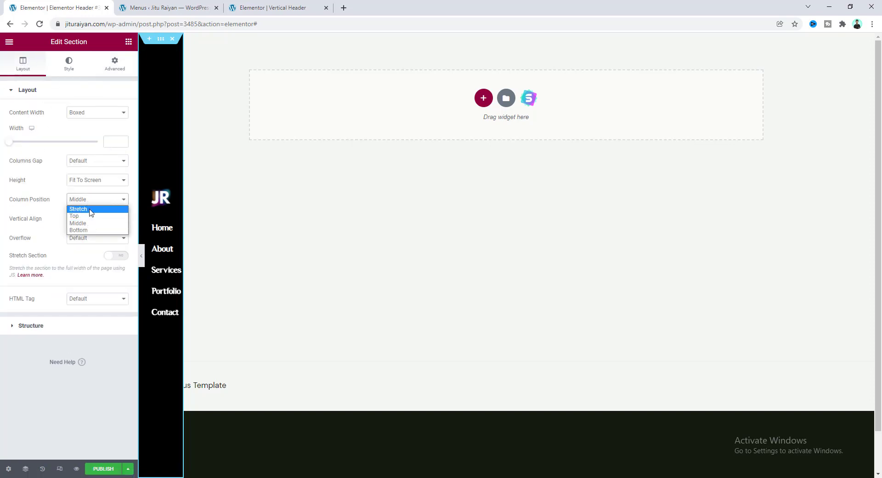
click(89, 212)
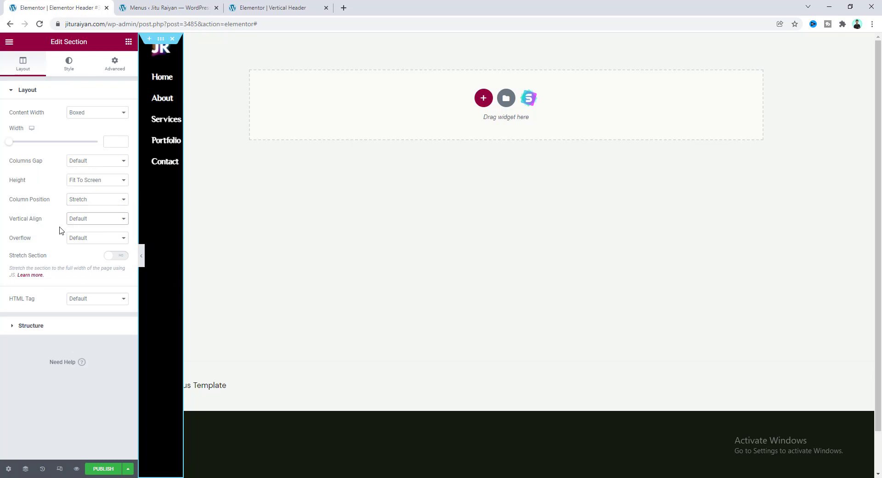
click(85, 221)
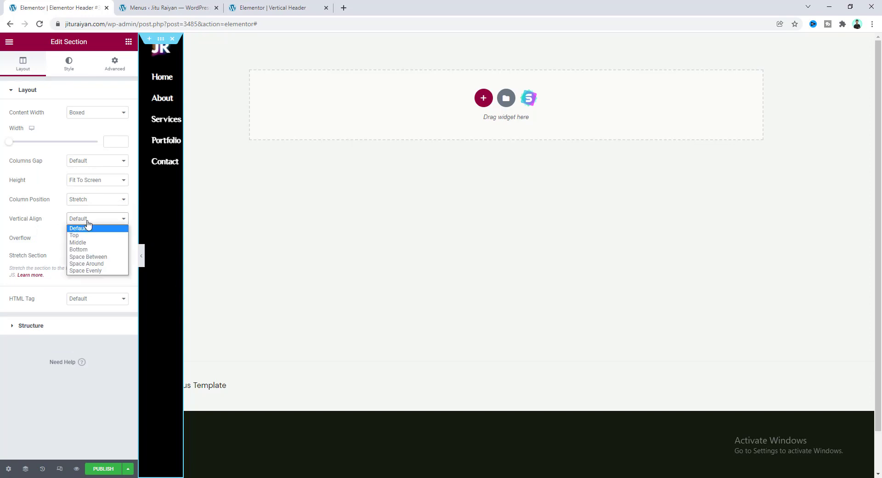
click(89, 257)
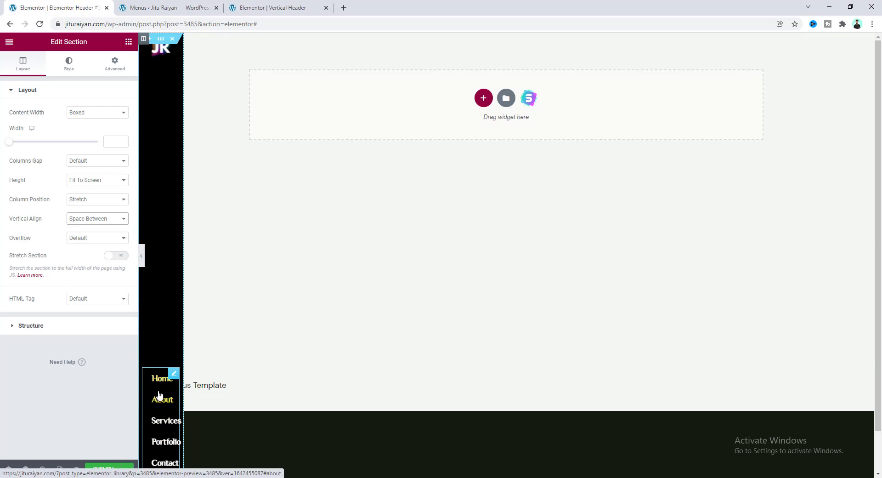
Add custom CSS to the nav menu with writing-mode: vertical-rl and transform: scale(-1) for a min-width of 768px.
click(172, 376)
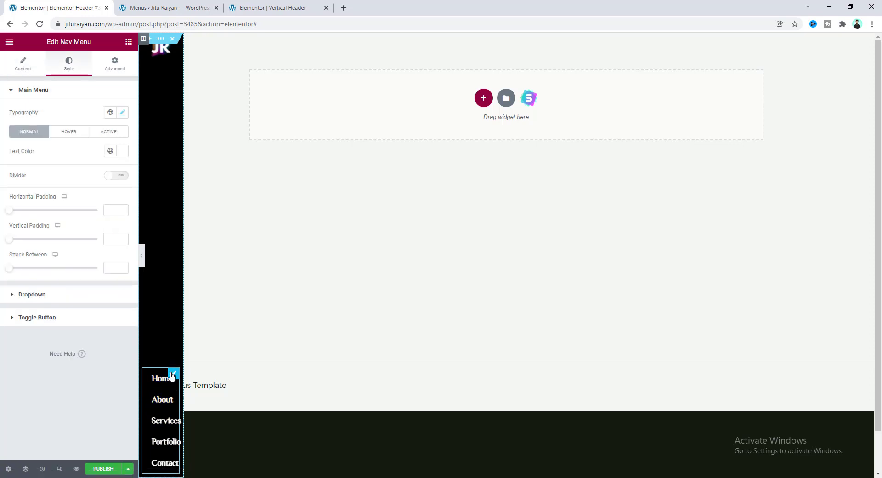
click(114, 63)
click(91, 444)
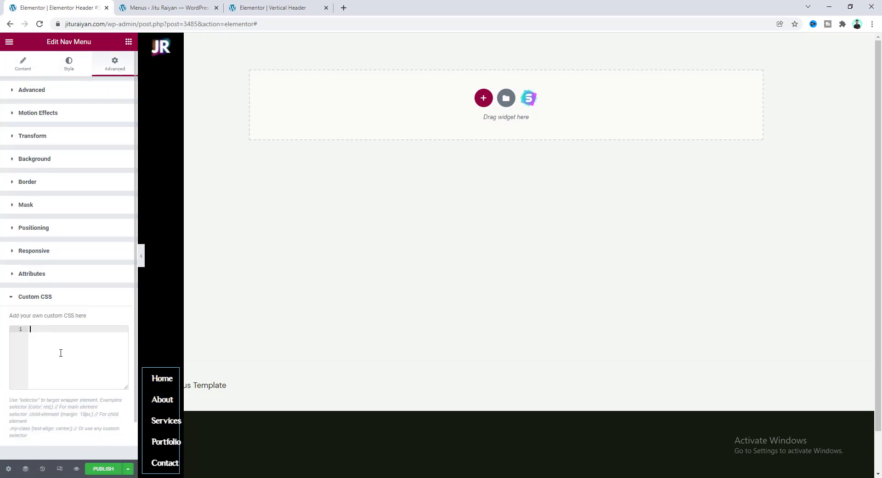
text(@media (min-width: 768px){ selector{     writing-mode: vertical-rl;     transform: scale(-1); } })
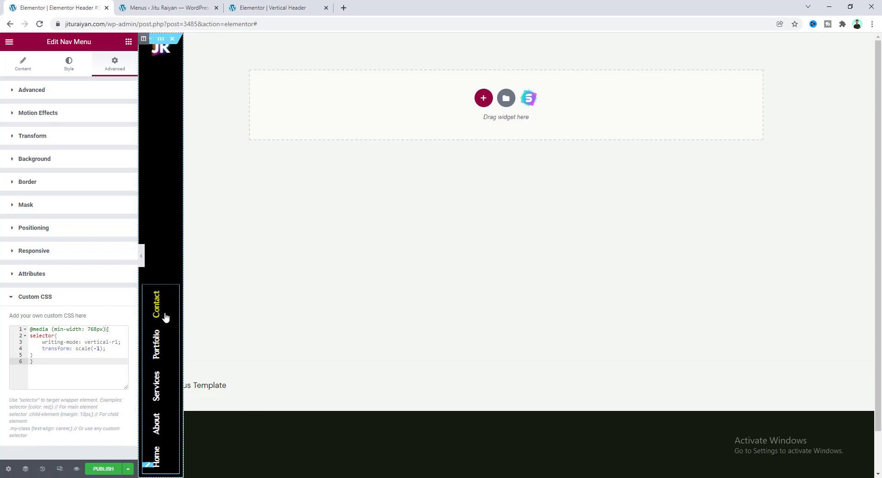
Set the nav menu's space between to 12 and its horizontal padding to 29.
click(67, 67)
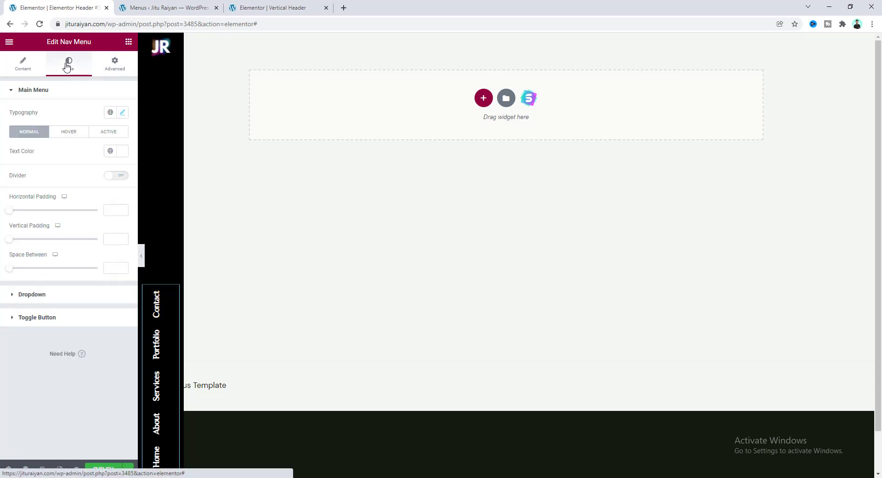
drag(8, 270, 19, 270)
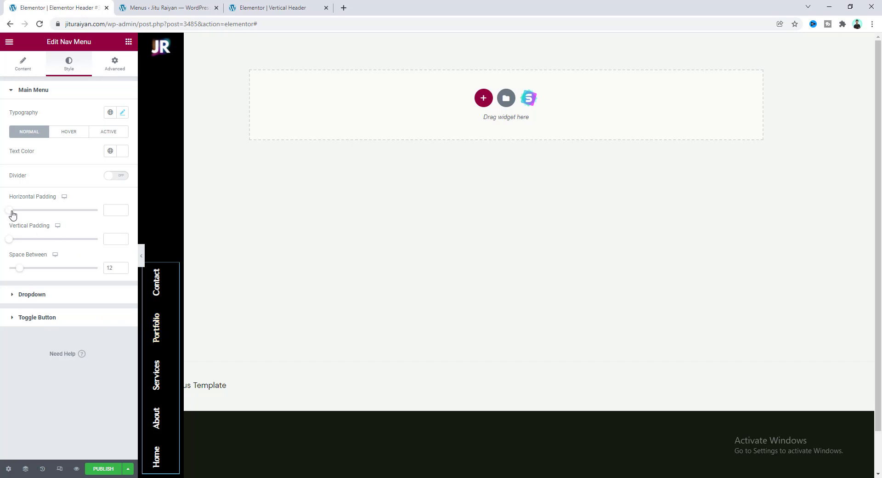
drag(12, 211, 60, 214)
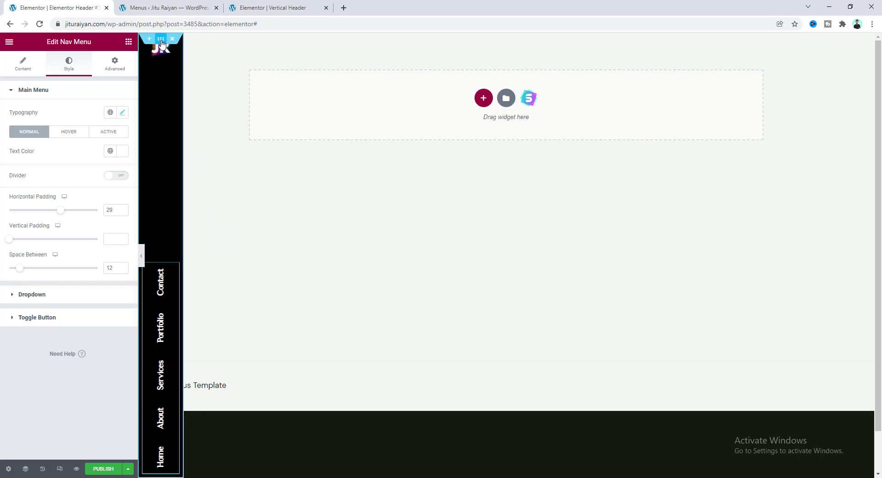
Unlink the header section's padding values and set the top padding to 12 and the bottom padding to 15.
click(160, 40)
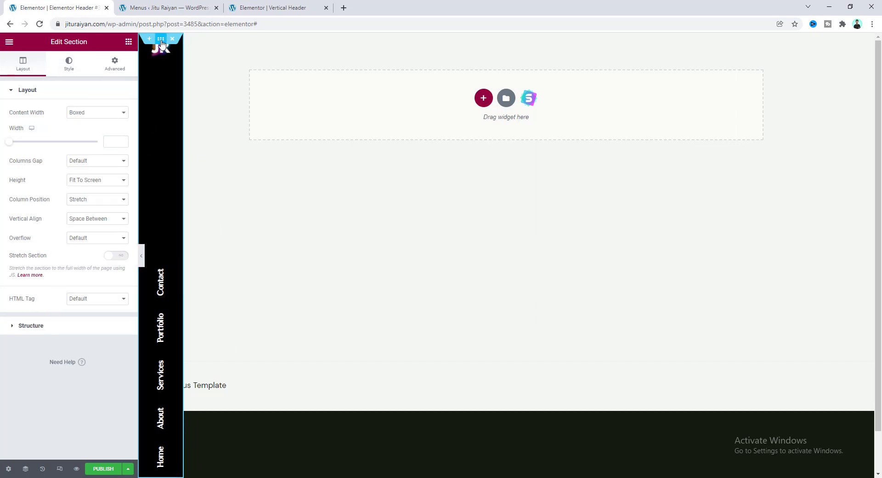
click(120, 69)
click(116, 159)
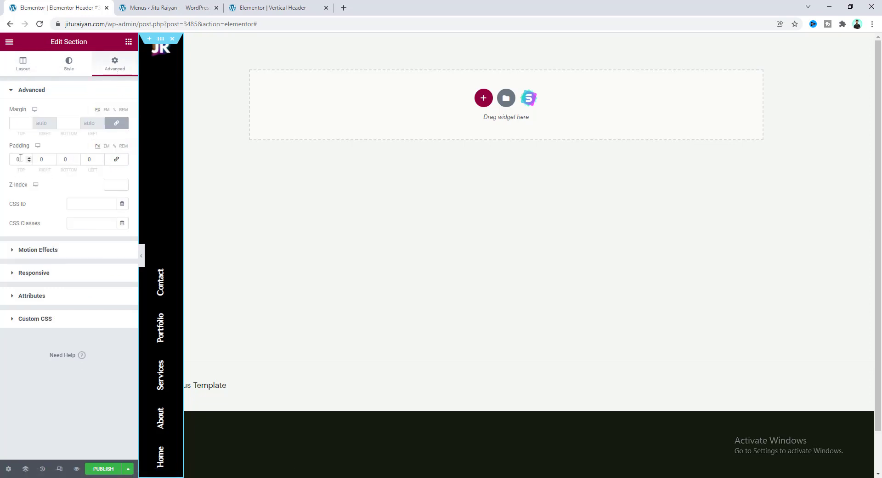
double_click(20, 158)
text(12)
click(68, 159)
text(15)
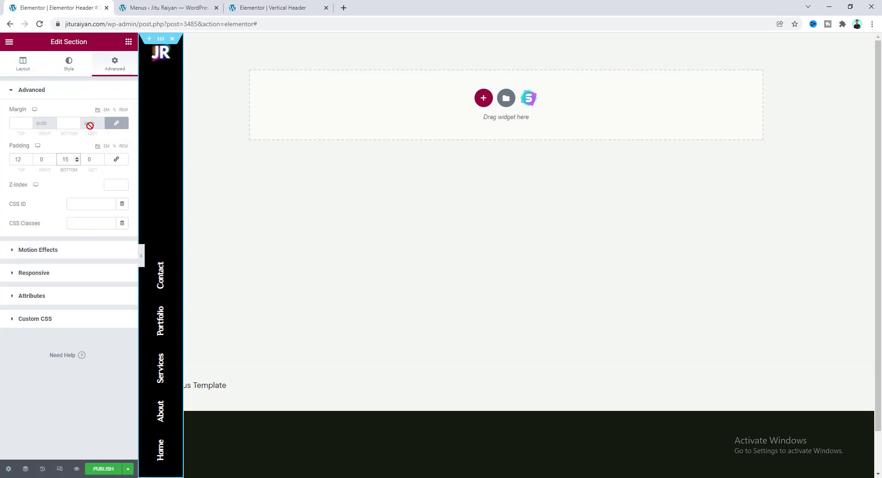
Publish the header template with a display condition that includes the Entire Site.
click(106, 469)
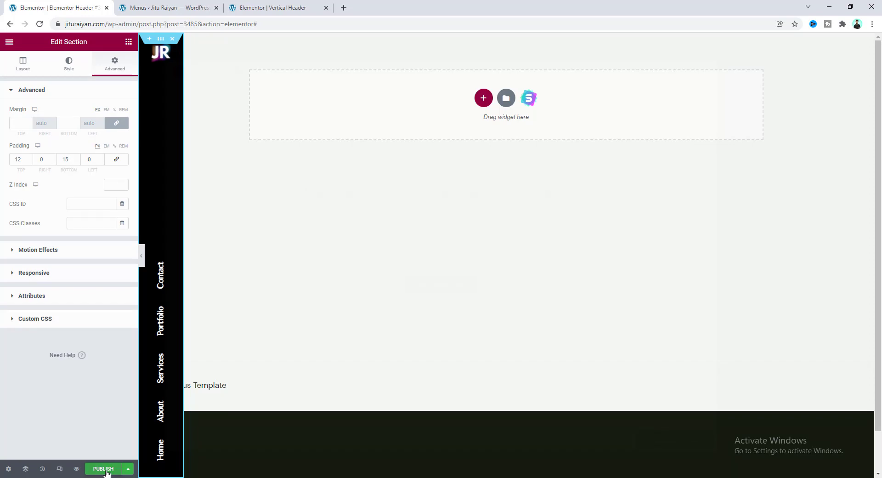
click(438, 287)
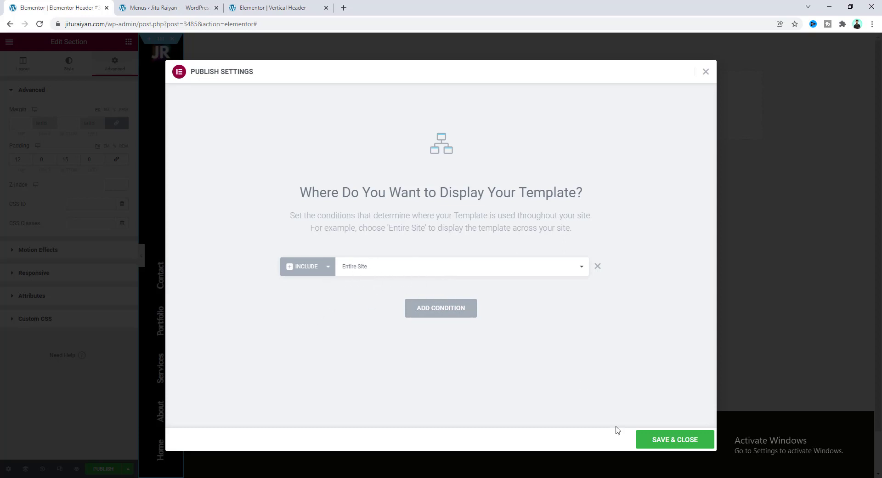
click(662, 444)
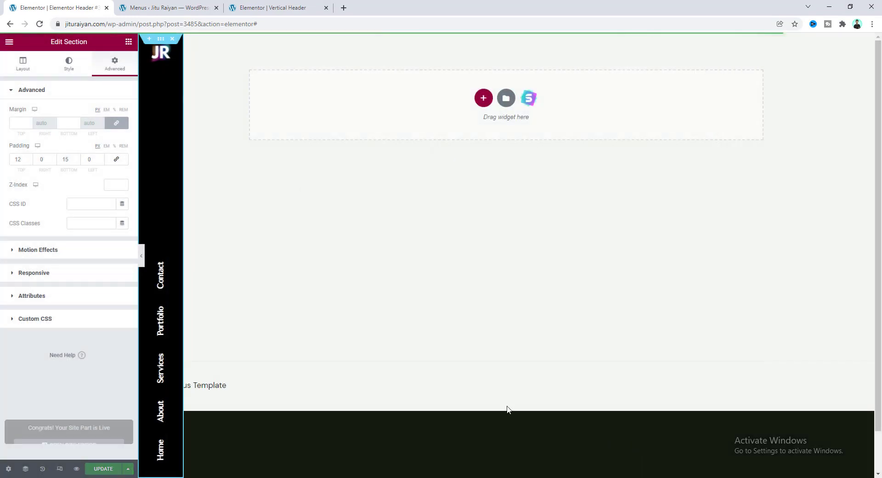
Reload the Vertical Header page and examine how the header displays over its sections.
click(289, 6)
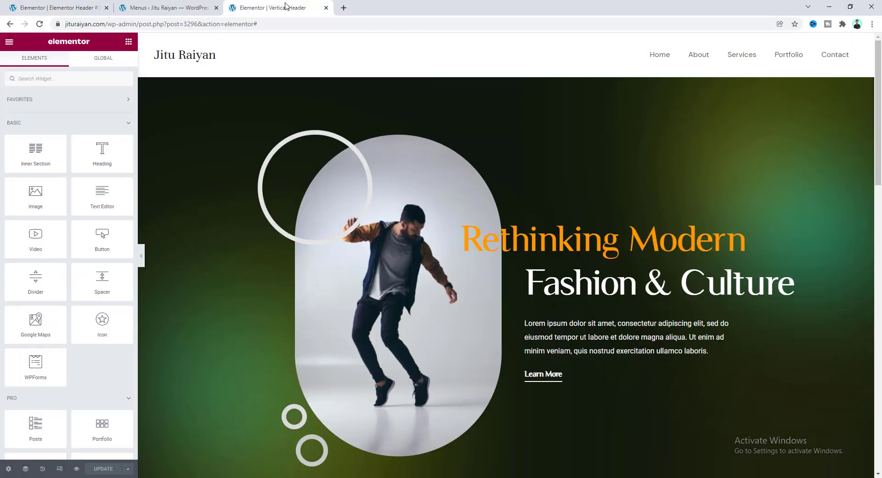
click(38, 26)
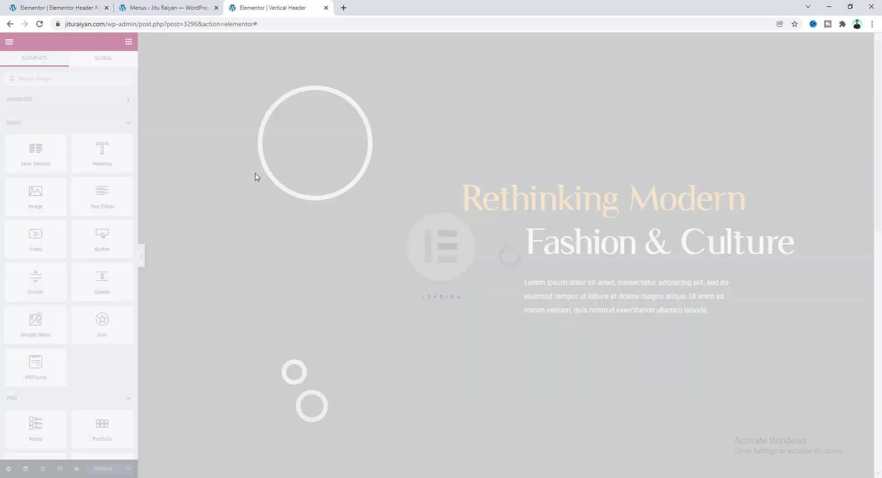
scroll(227, 241, down, 12)
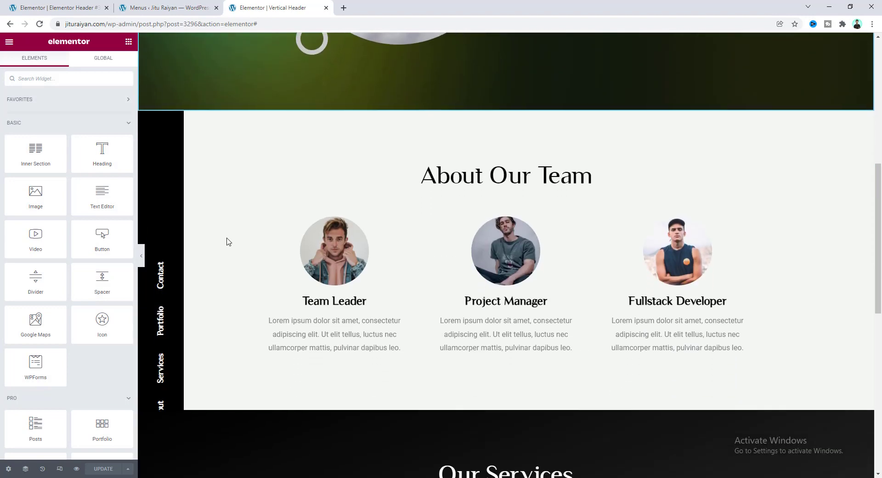
scroll(227, 242, up, 5)
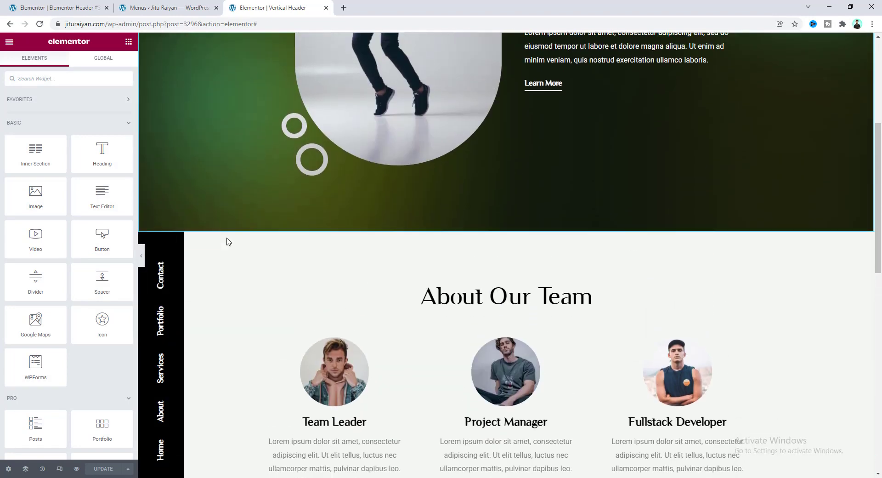
scroll(227, 241, up, 6)
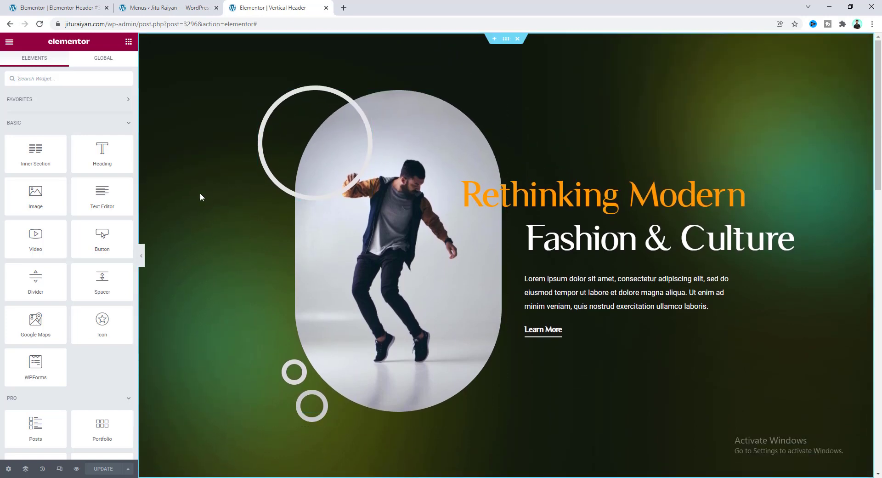
Return to the header template, set the header section's Z-Index to 1 and update the template.
click(55, 5)
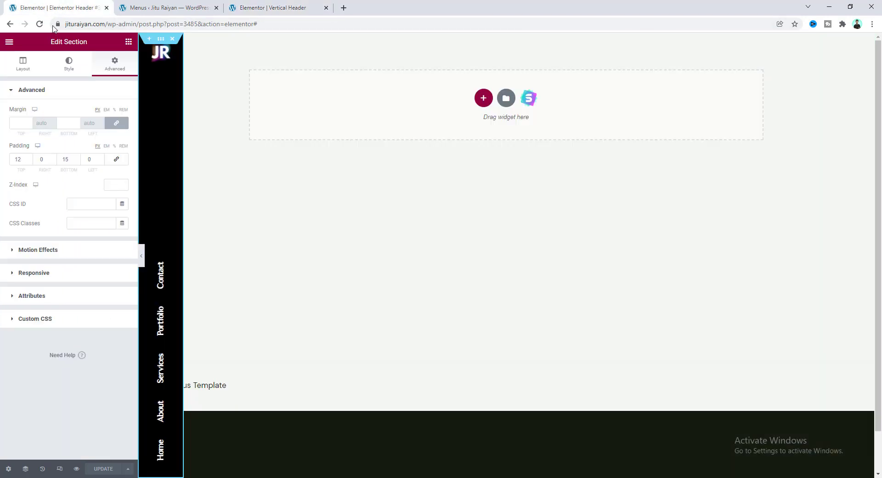
click(112, 186)
text(1)
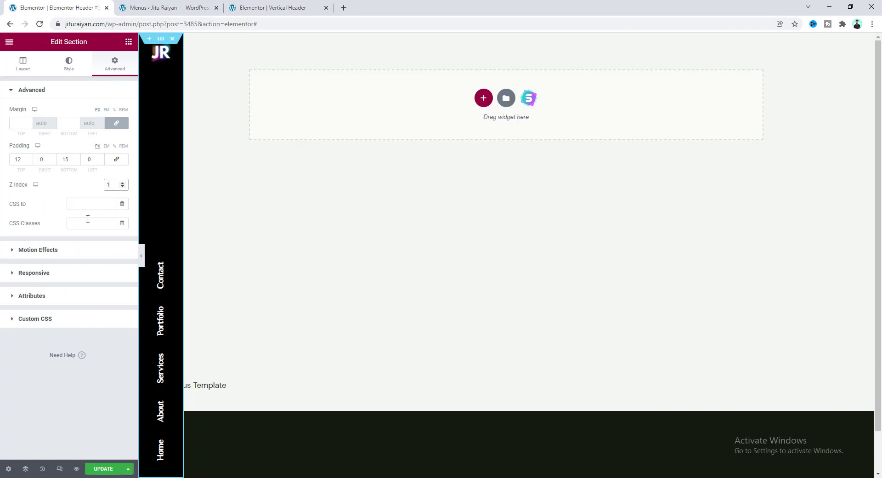
click(99, 469)
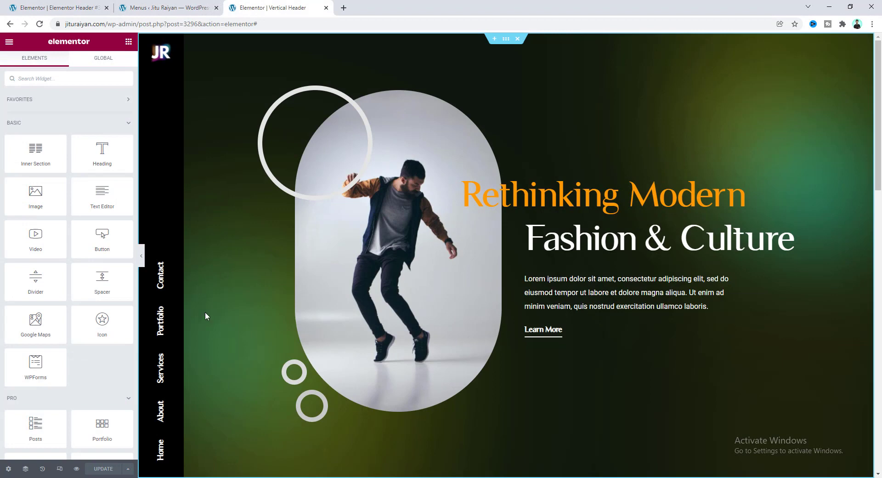
Check on the Vertical Header page how the header overlays the hero and team sections at different scroll positions.
scroll(210, 329, down, 5)
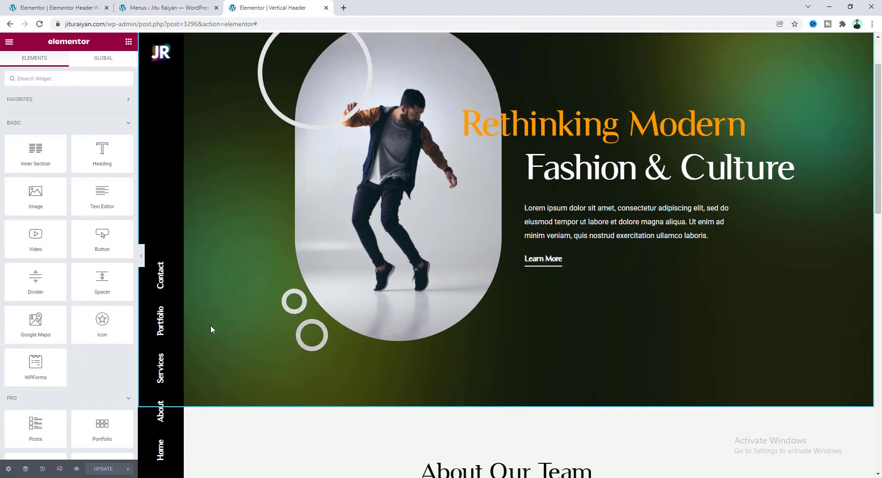
scroll(210, 329, up, 5)
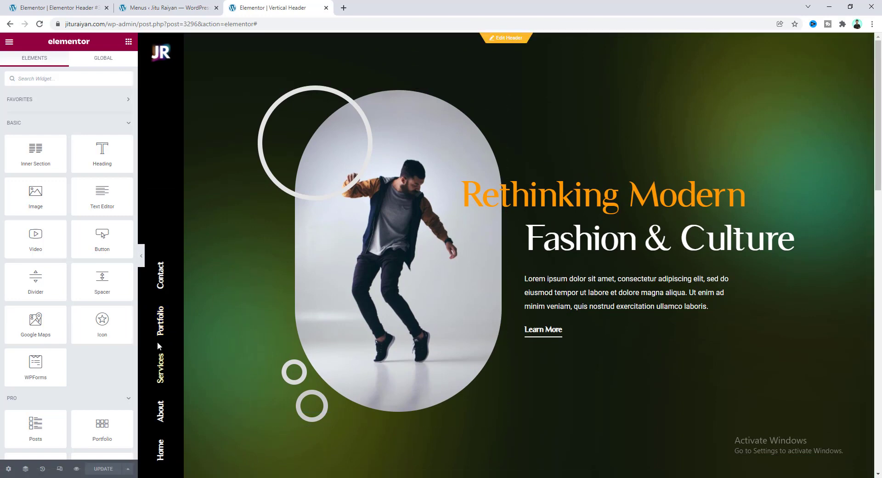
scroll(223, 346, down, 5)
scroll(238, 262, up, 2)
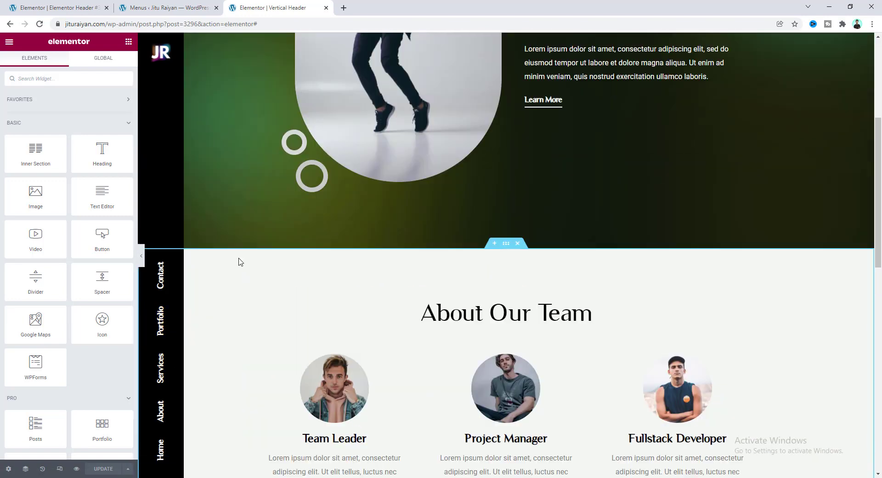
scroll(210, 318, up, 2)
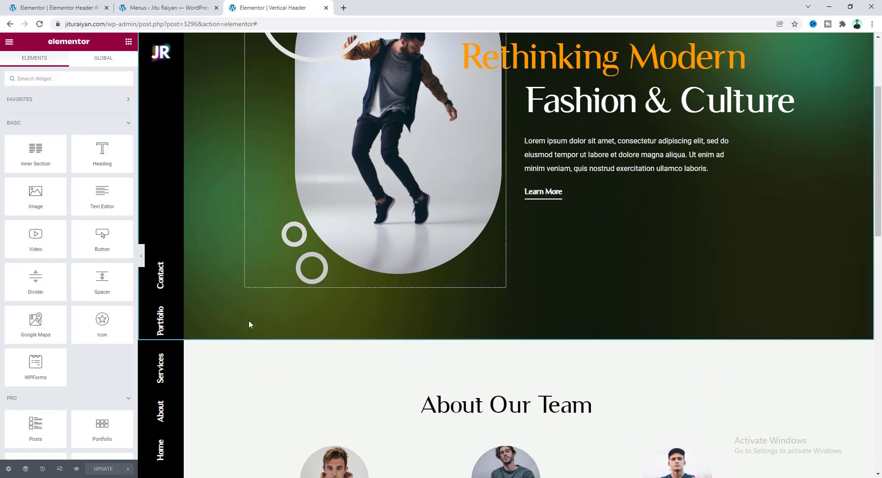
Add page custom CSS giving .site-content and .site-footer a 100px left margin at a min-width of 768px, and update the Vertical Header page.
scroll(250, 323, down, 2)
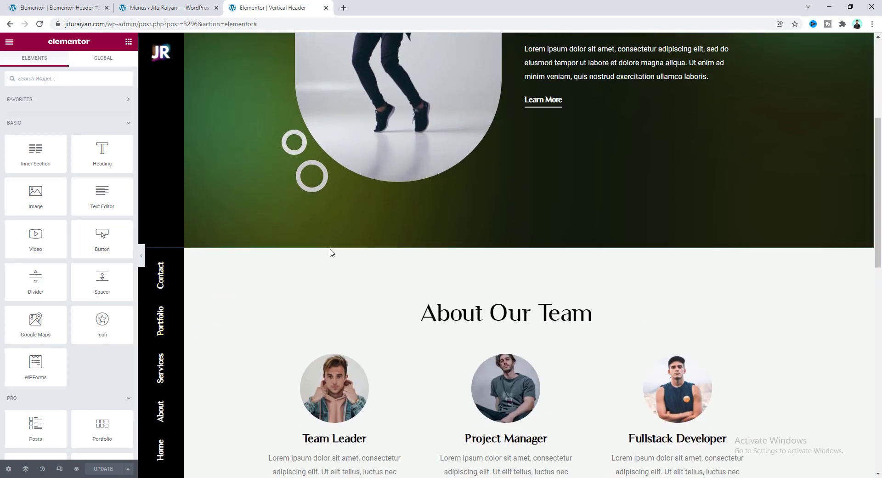
scroll(234, 282, up, 2)
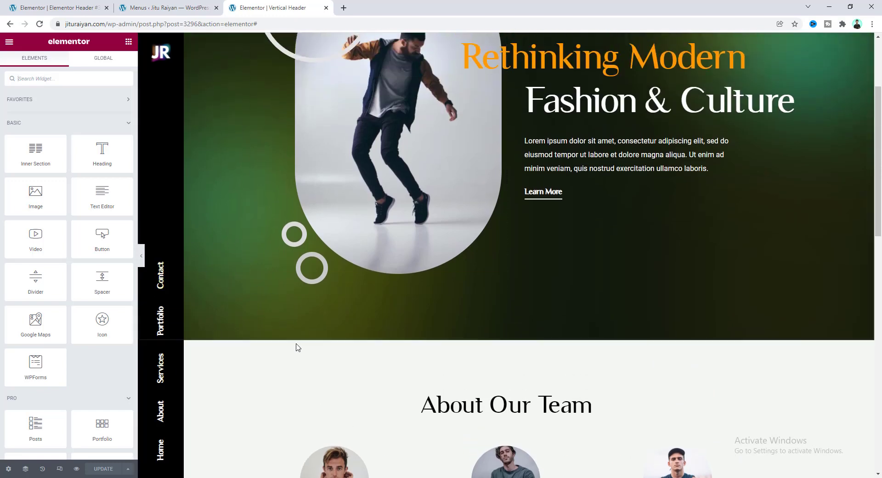
scroll(285, 351, down, 1)
scroll(277, 356, down, 1)
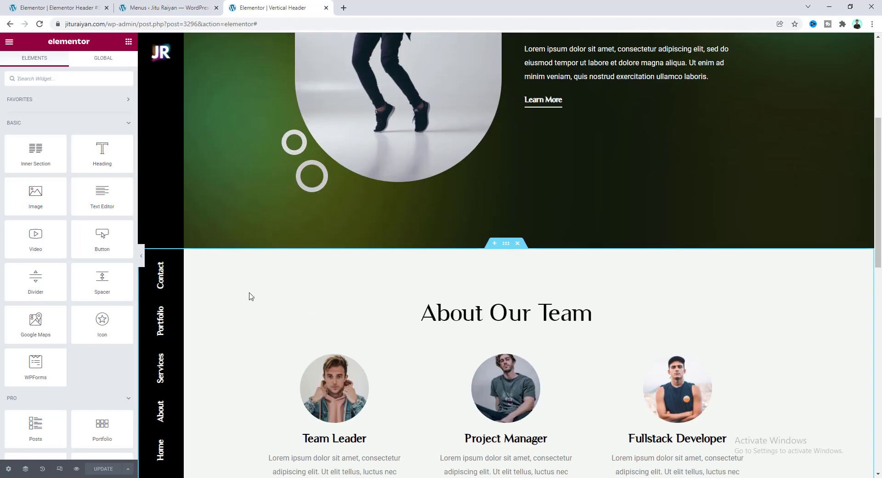
click(7, 469)
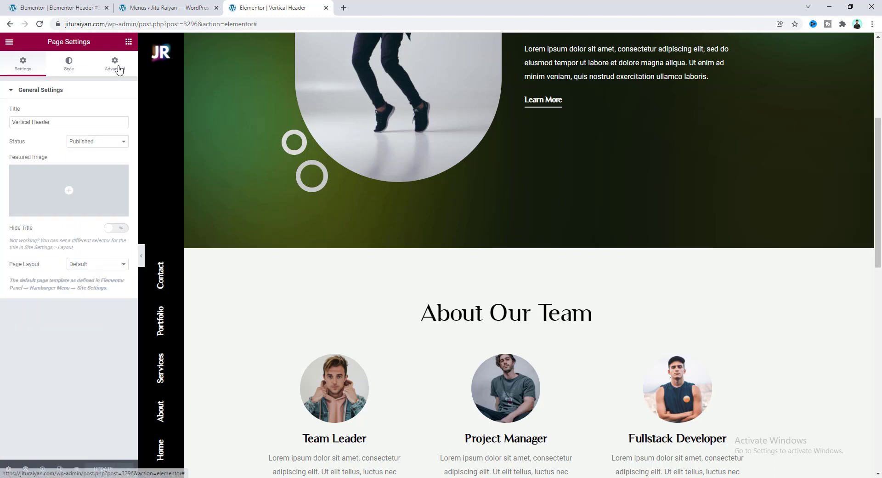
click(119, 69)
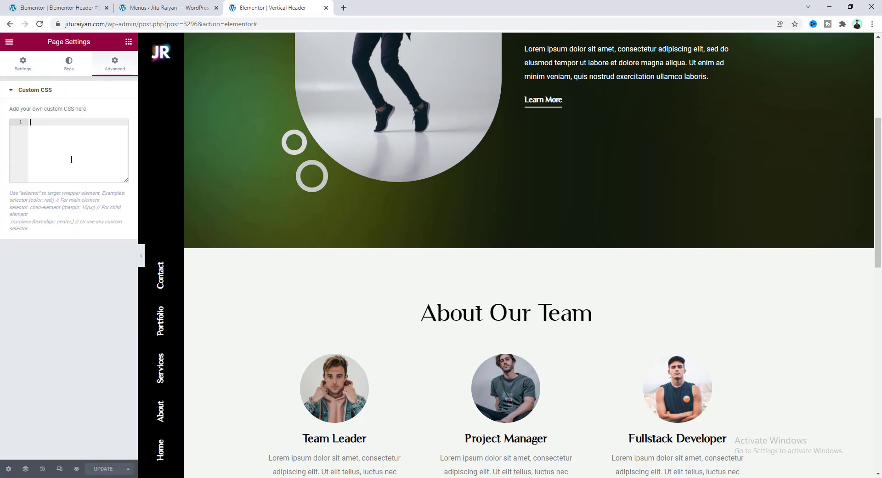
text(@media (min-width: 768px){ .site-content, .site-footer{     margin-left: 100px; } })
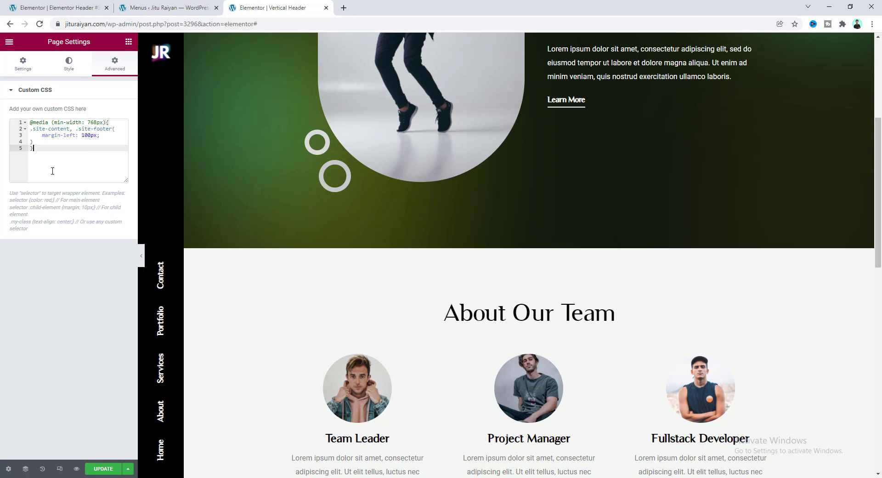
scroll(271, 313, up, 5)
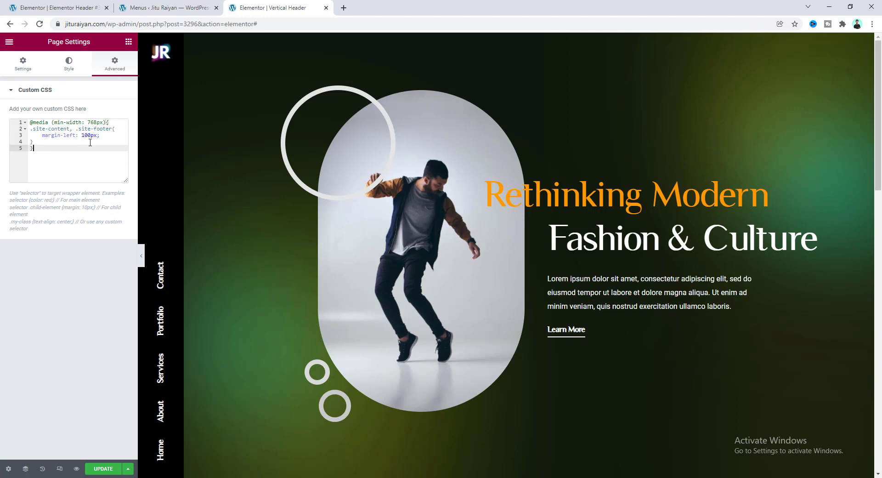
click(113, 469)
Return to the header template and, in tablet view, set the nav menu's mobile dropdown breakpoint to Mobile (> 767px).
click(65, 6)
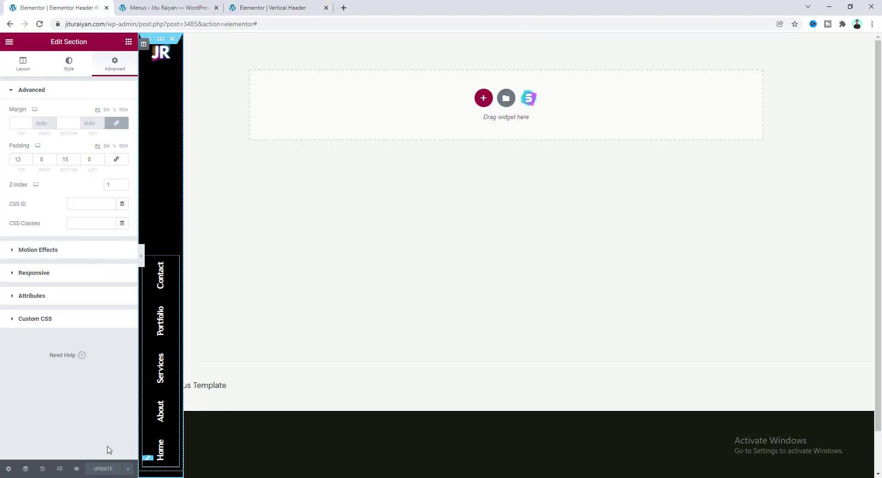
click(61, 469)
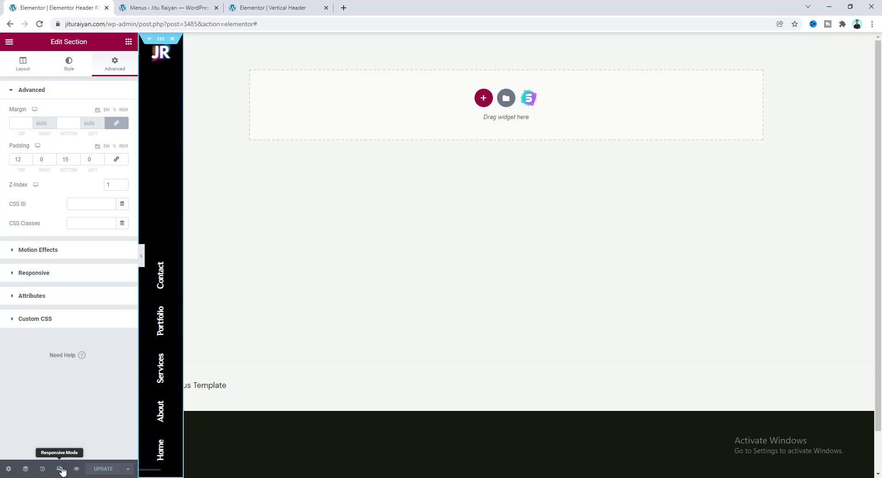
click(469, 42)
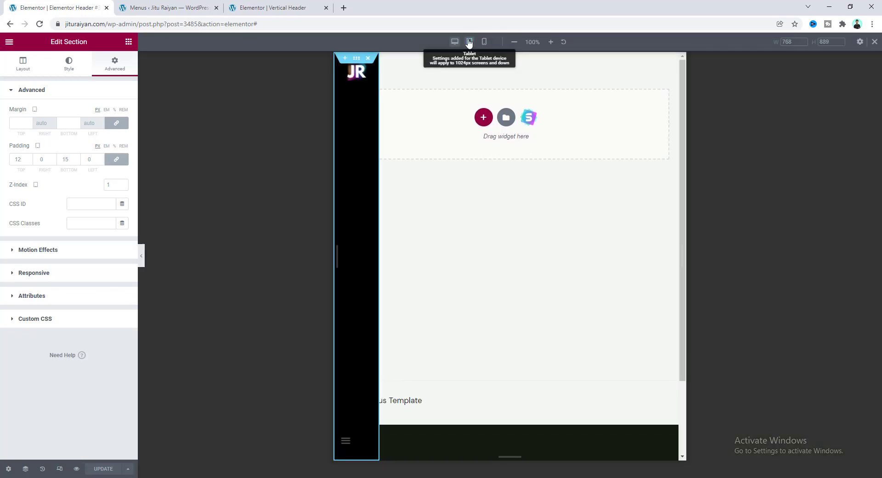
click(342, 442)
click(23, 68)
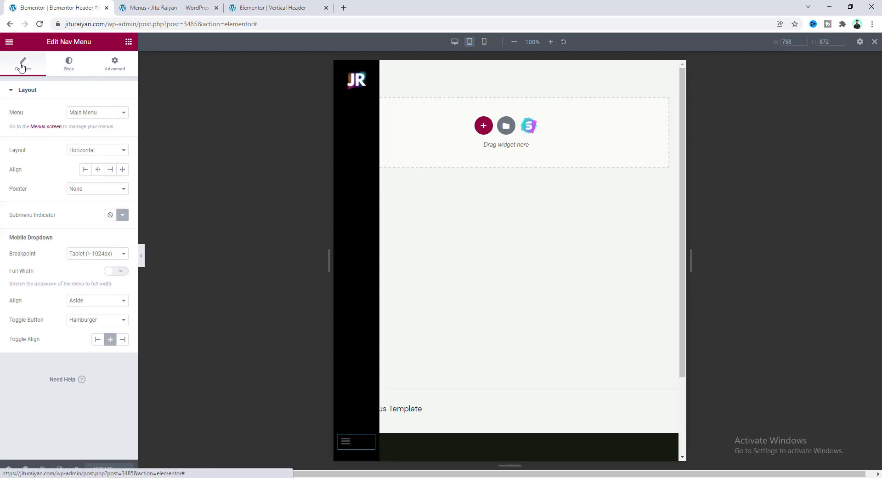
click(83, 253)
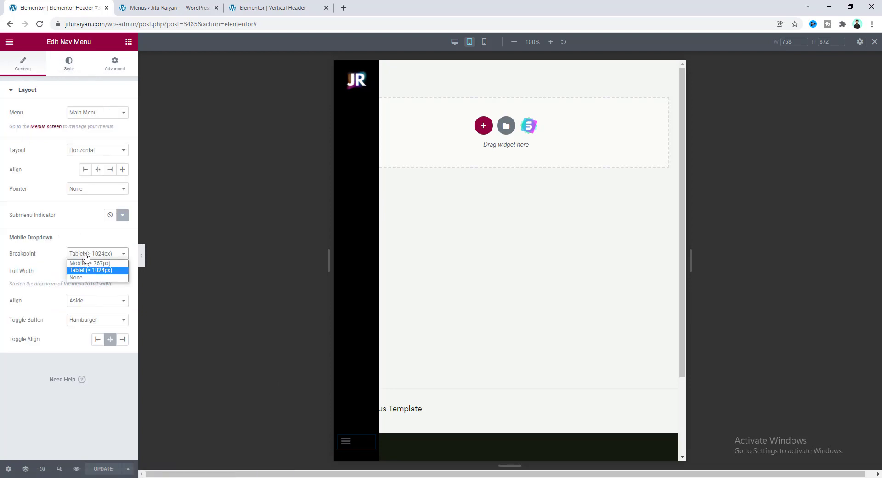
click(88, 260)
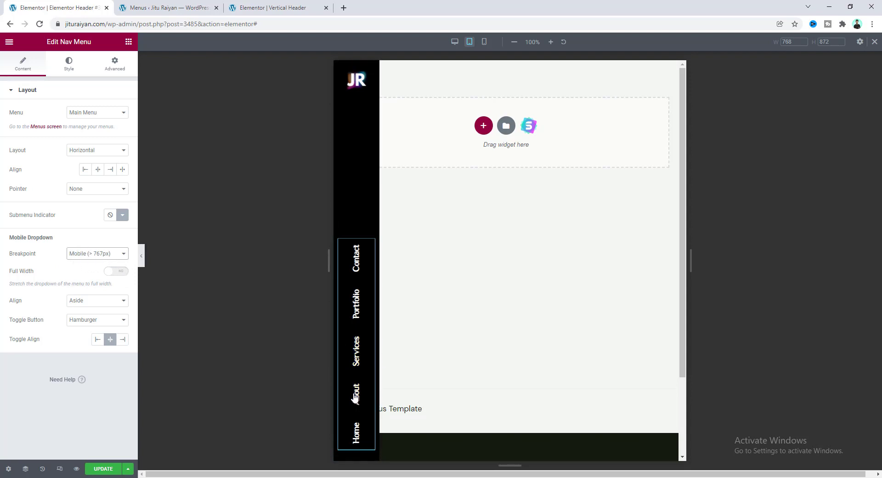
In mobile view, set the logo image's positioning width to Inline (auto).
click(484, 41)
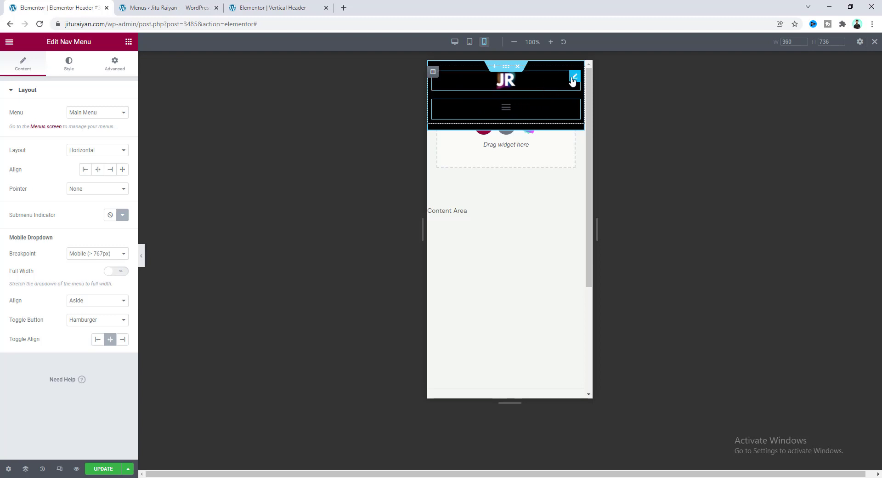
click(574, 77)
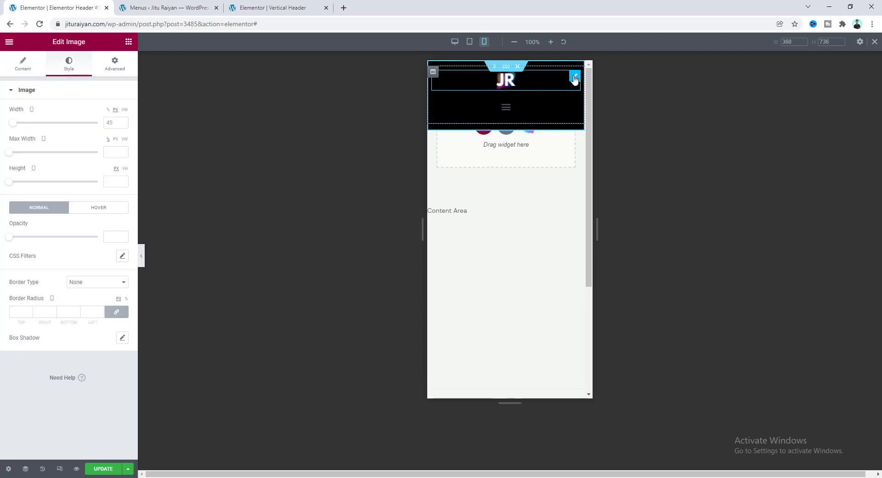
click(120, 67)
click(49, 373)
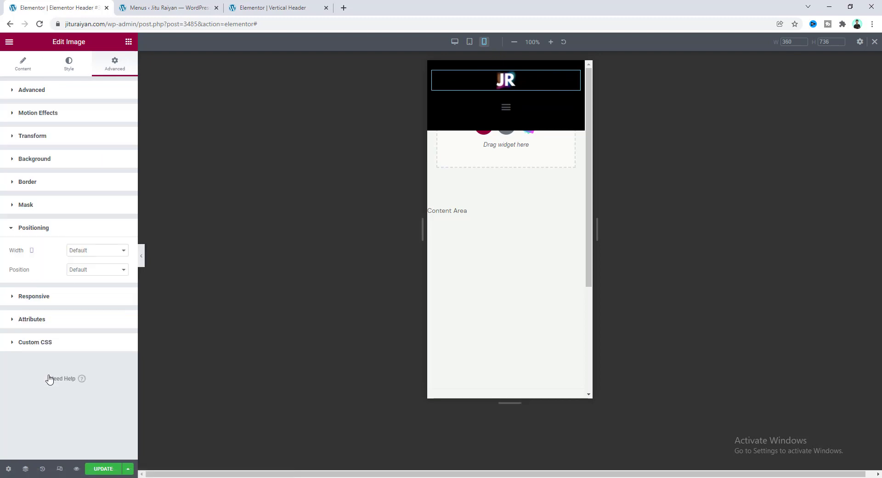
click(87, 254)
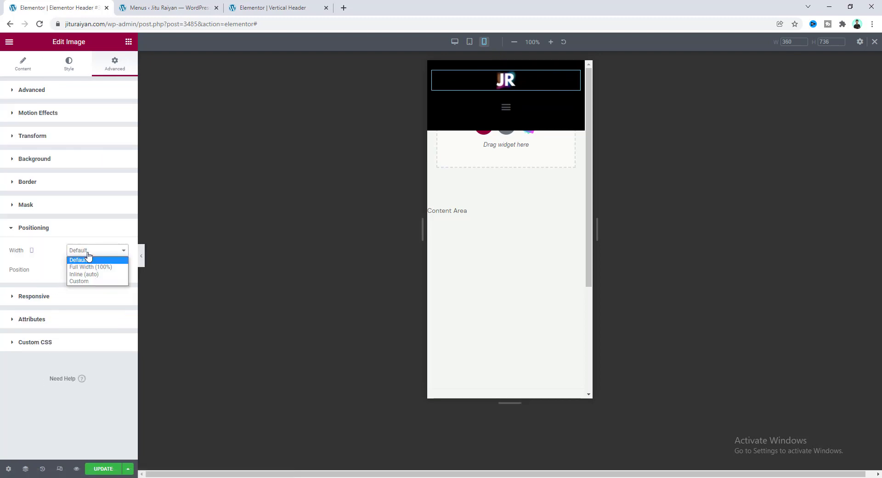
click(95, 277)
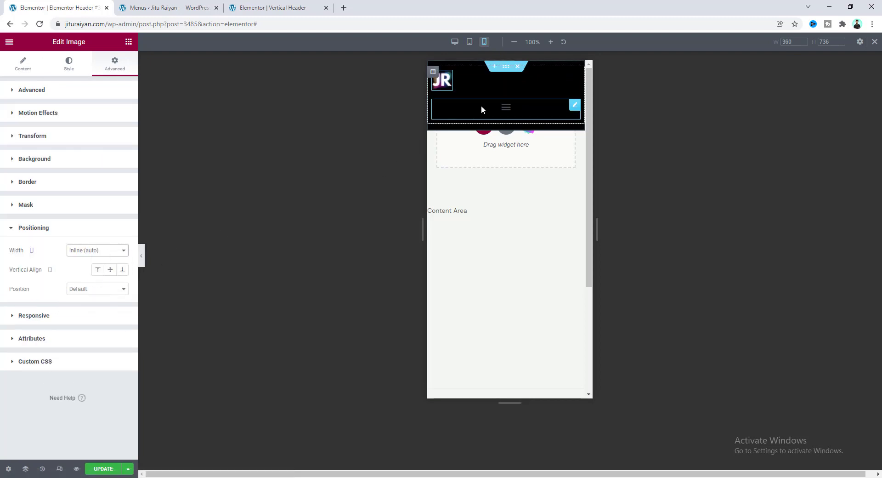
Set the nav menu's positioning width to Inline (auto) for mobile.
click(546, 109)
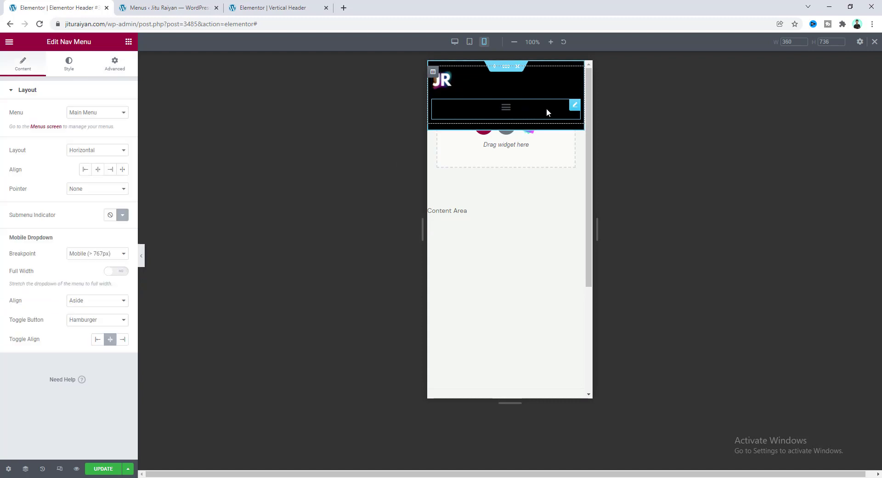
click(114, 65)
click(64, 375)
click(95, 252)
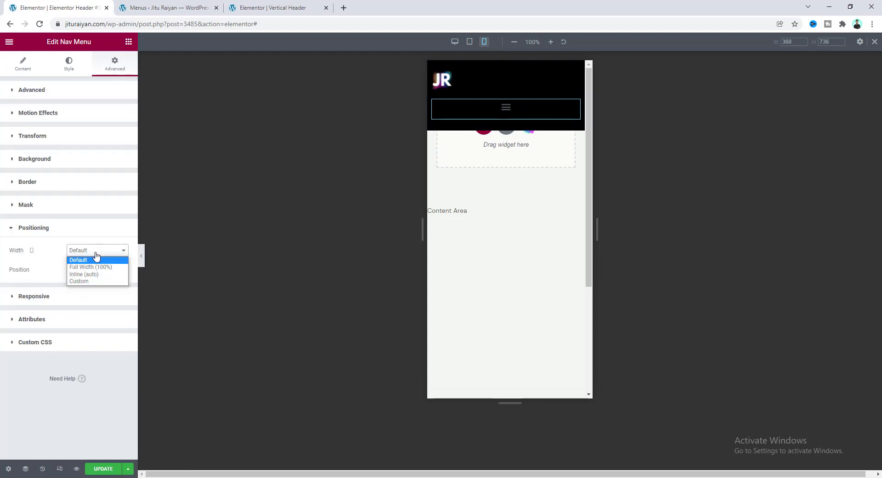
click(94, 278)
Expand the hamburger menu in the mobile preview and enable Full Width for its dropdown.
click(479, 80)
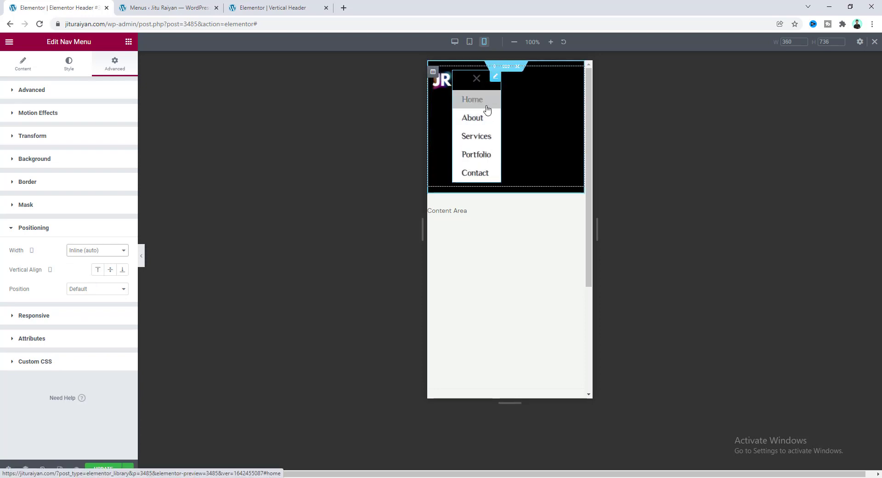
click(25, 65)
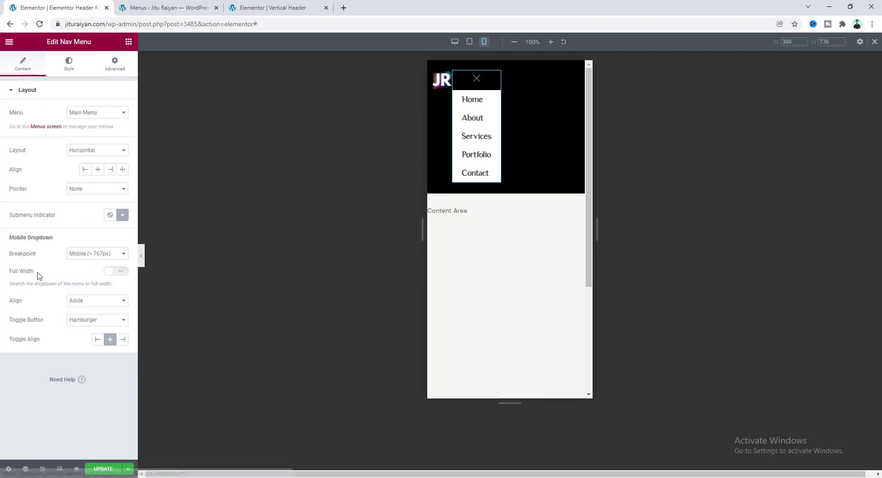
click(118, 271)
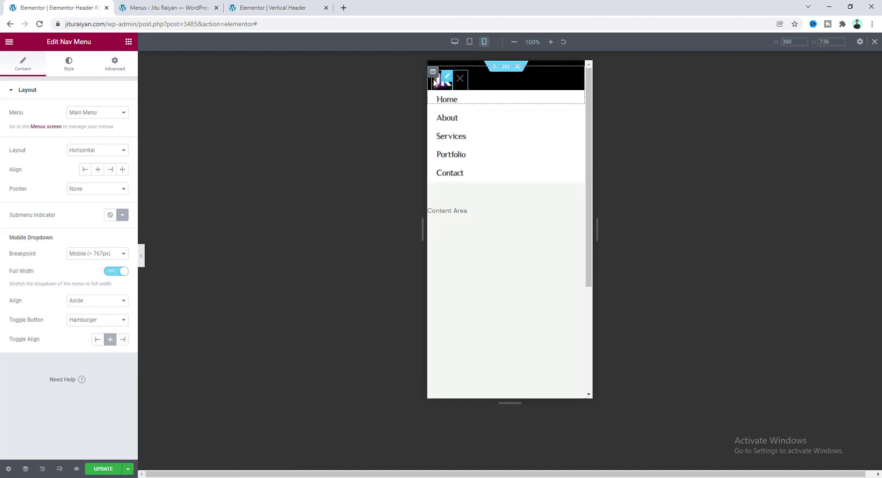
Set the header column's mobile horizontal alignment to Space Between and its vertical alignment to Middle.
click(433, 72)
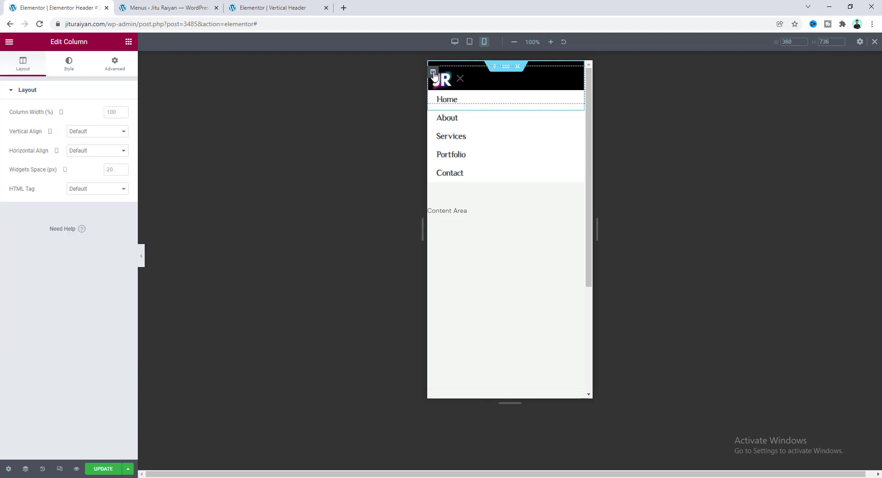
click(97, 154)
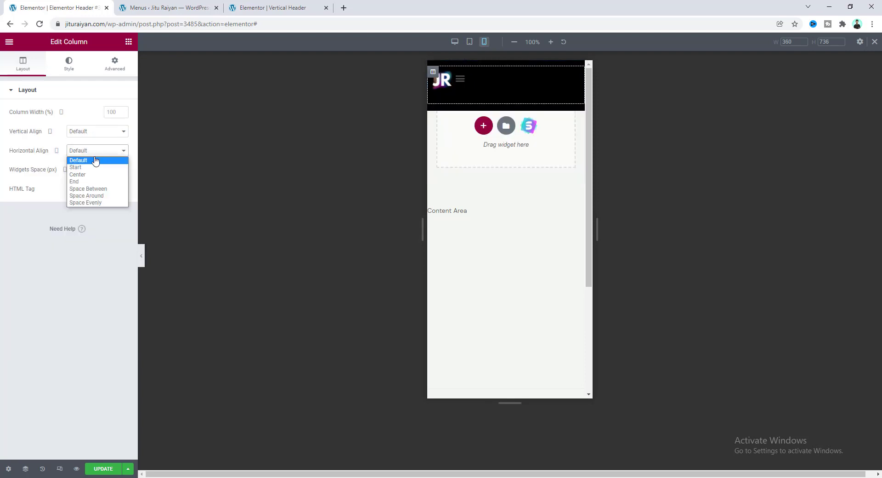
click(90, 190)
click(90, 132)
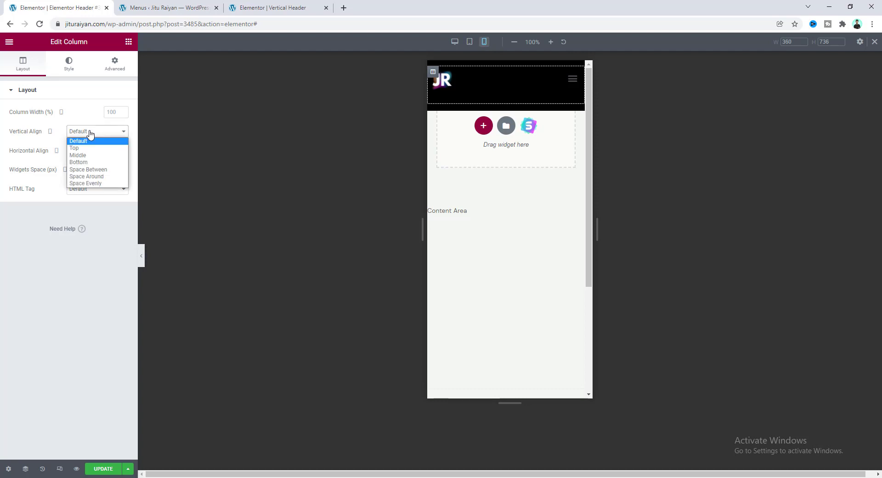
click(94, 157)
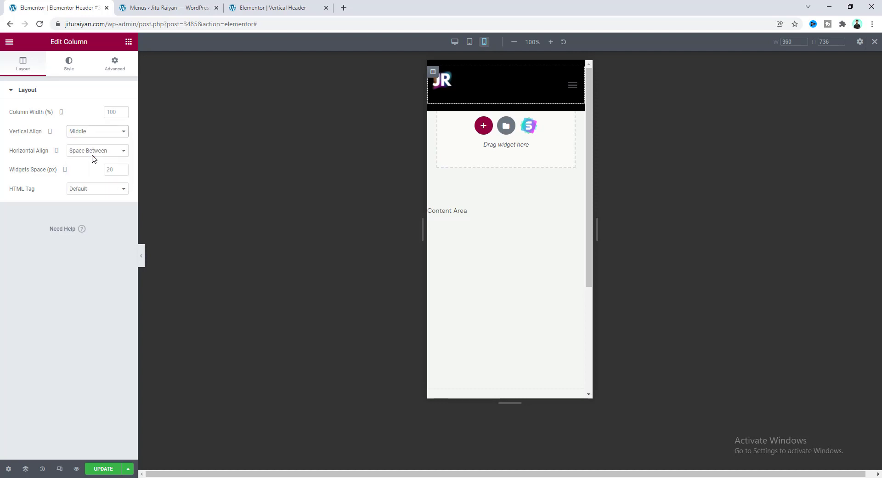
Unlink the logo image's mobile margins and set the bottom margin to -20 px.
click(444, 85)
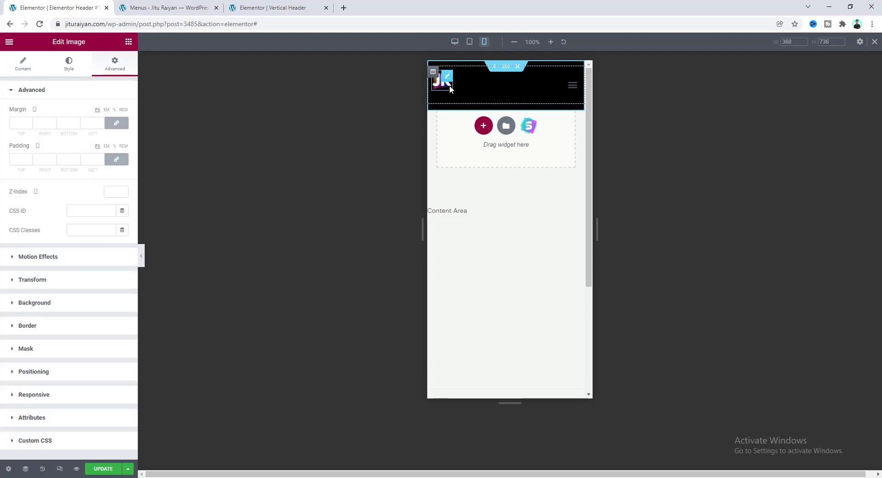
click(117, 123)
click(61, 123)
text(-20)
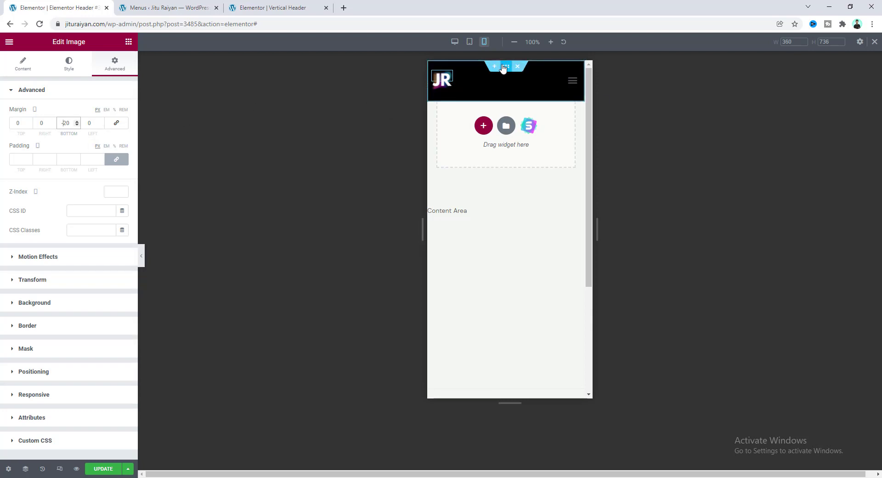
Set the header section's mobile padding to 10 px on all four sides.
click(506, 67)
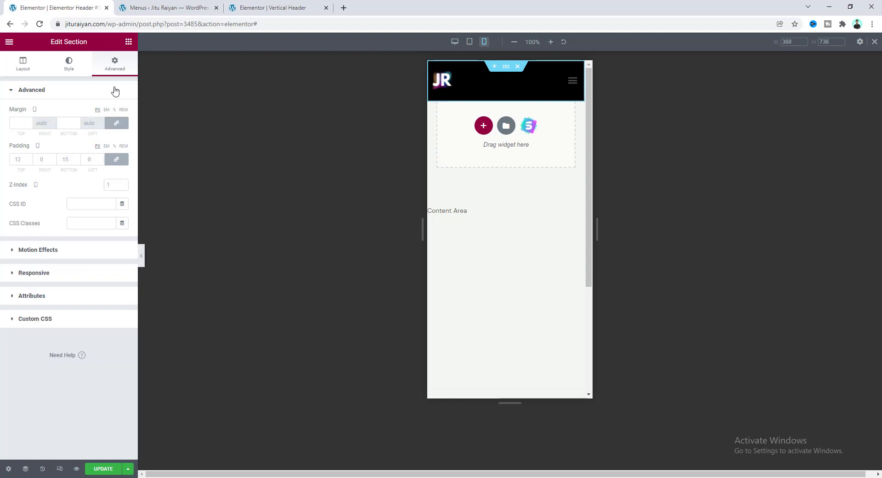
click(91, 160)
text(10)
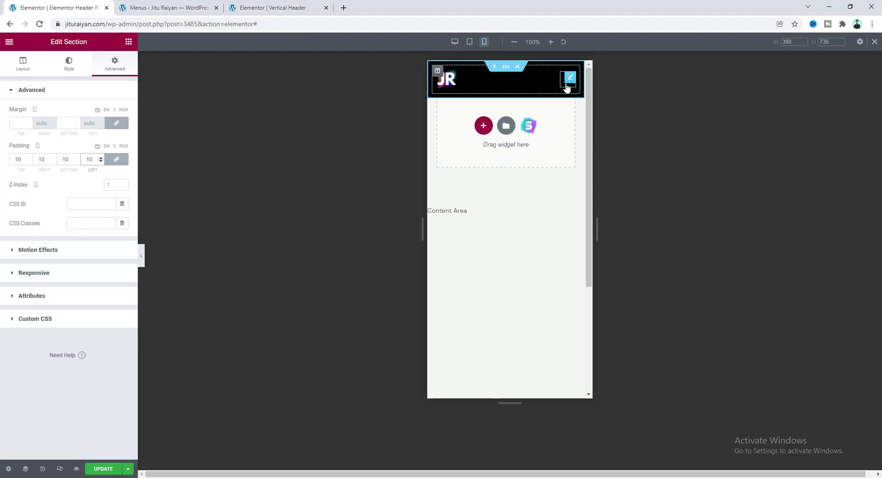
Set the normal color of the nav menu's toggle button to white, #FFFFFF.
click(569, 81)
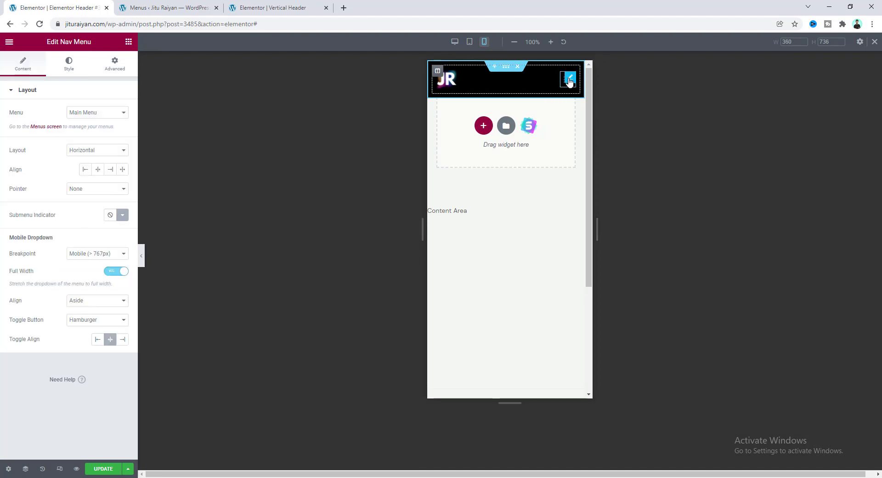
click(70, 69)
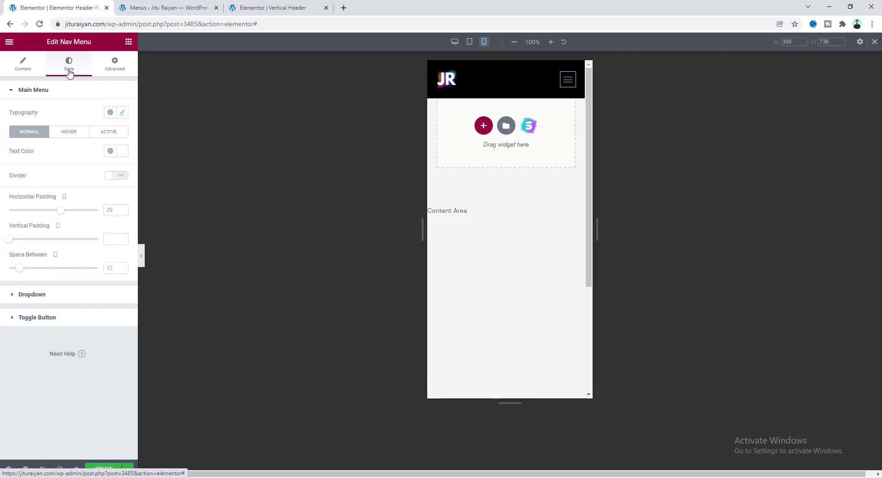
click(81, 316)
click(123, 182)
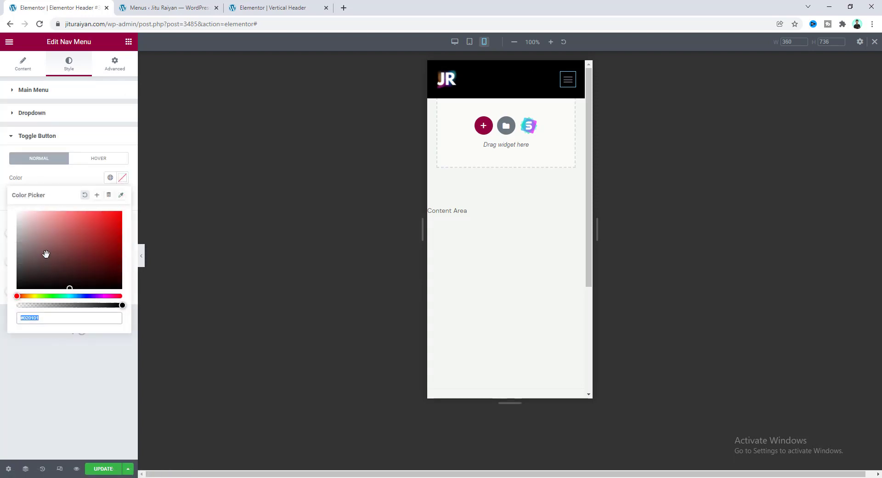
text(#FFFFFF)
click(59, 178)
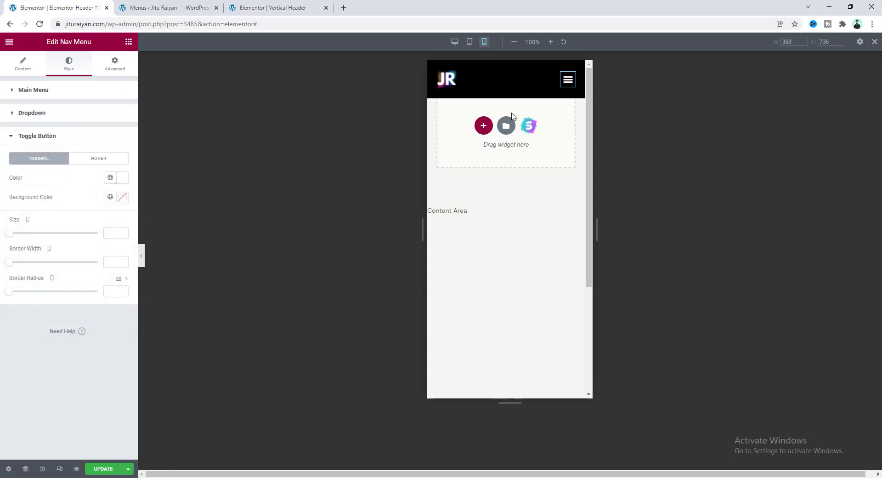
Set the nav menu dropdown's normal text color to white, #FFFFFF, and its background color to black, #000000.
click(567, 80)
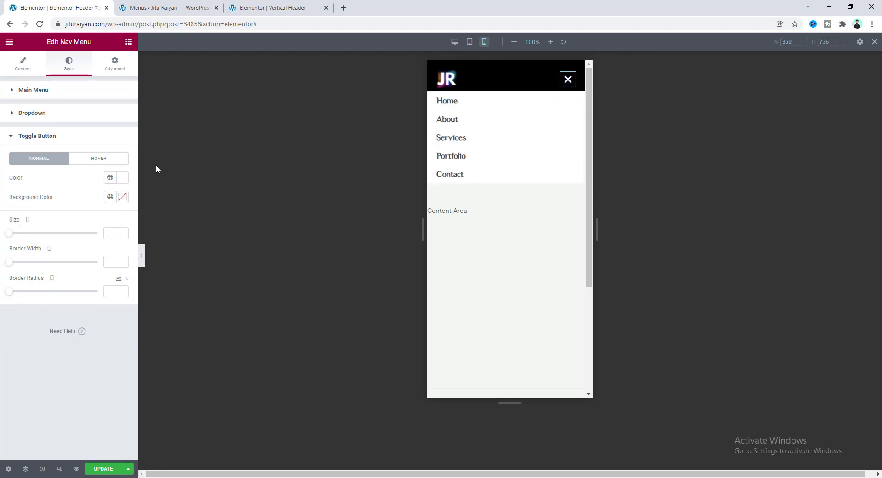
click(74, 113)
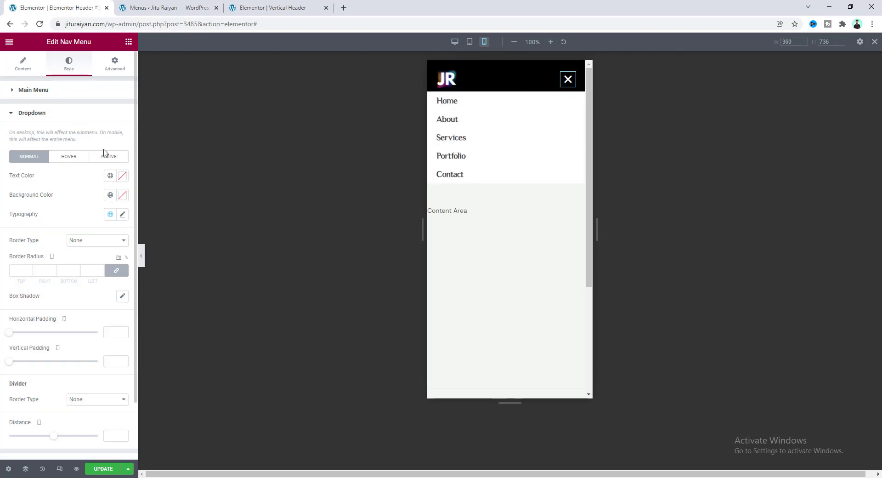
click(122, 178)
drag(54, 247, 1, 193)
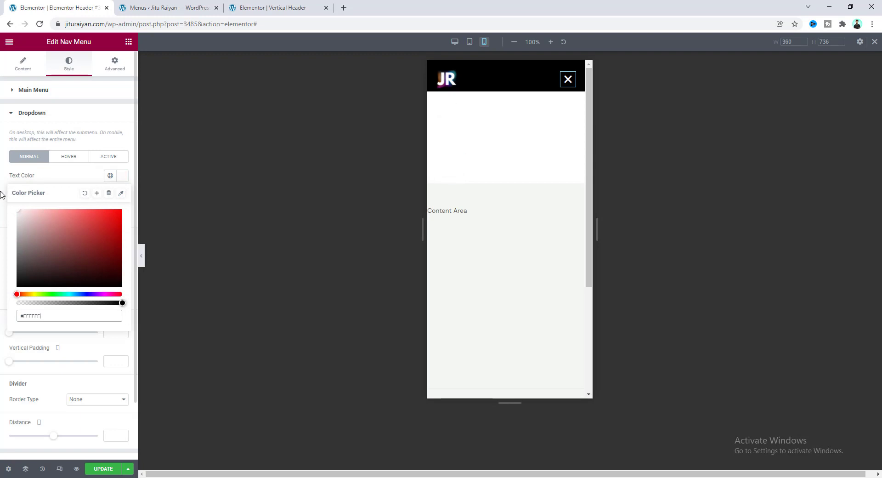
click(71, 179)
click(123, 196)
drag(54, 271, 1, 316)
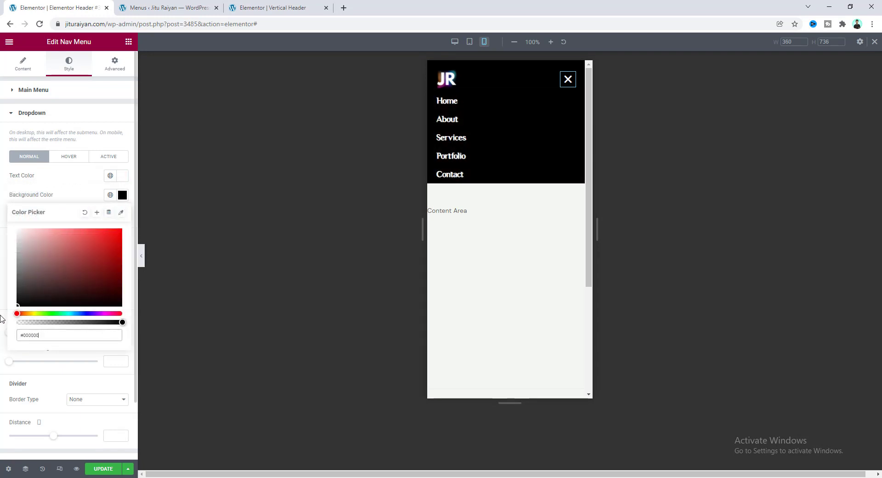
click(67, 189)
Set the dropdown's mobile distance to 25 and its vertical padding to 13.
mouse_move(54, 436)
mouse_down()
mouse_move(76, 444)
mouse_move(64, 442)
mouse_up()
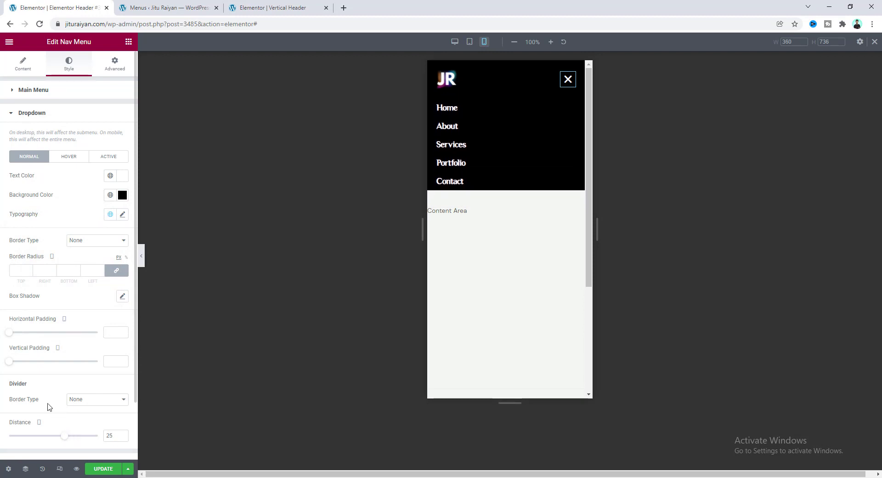
drag(8, 365, 30, 367)
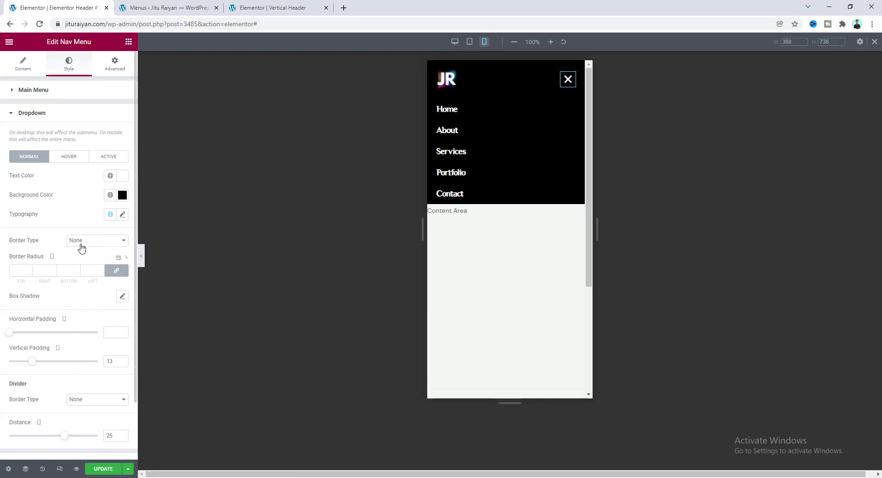
Give the dropdown a solid border with unlinked mobile widths of 8 px at the top and 30 px at the bottom.
click(96, 248)
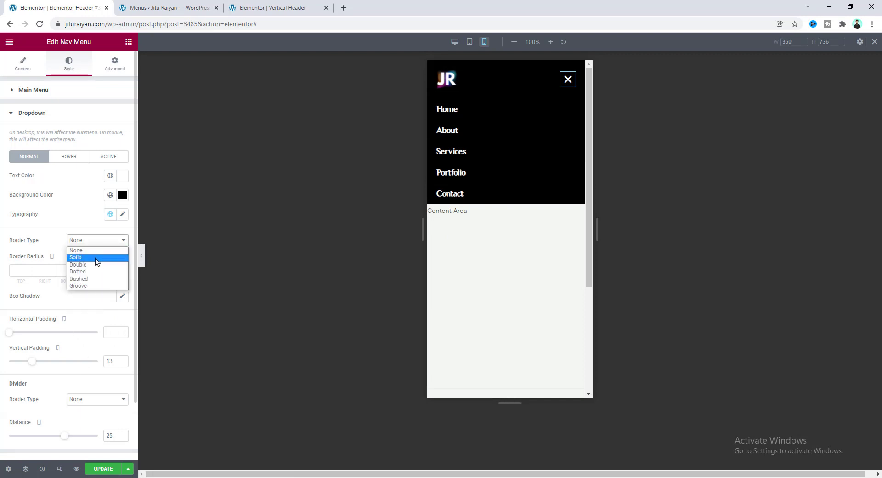
click(98, 261)
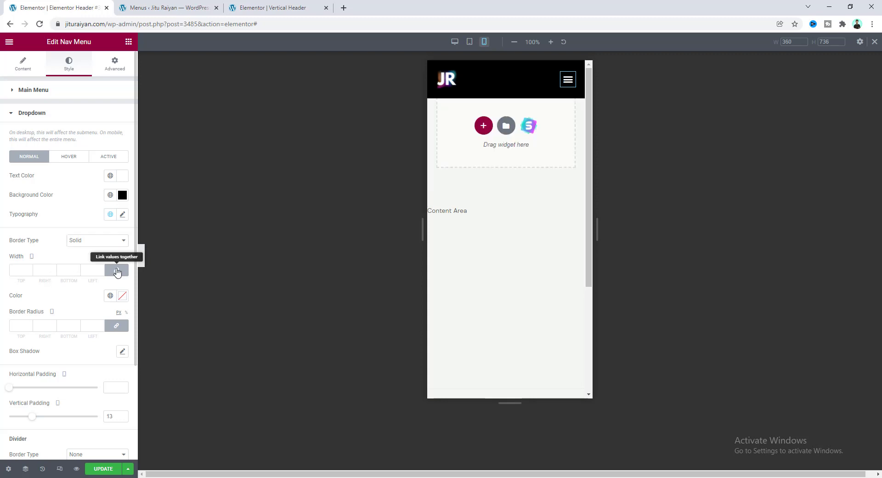
click(117, 270)
click(22, 270)
text(8)
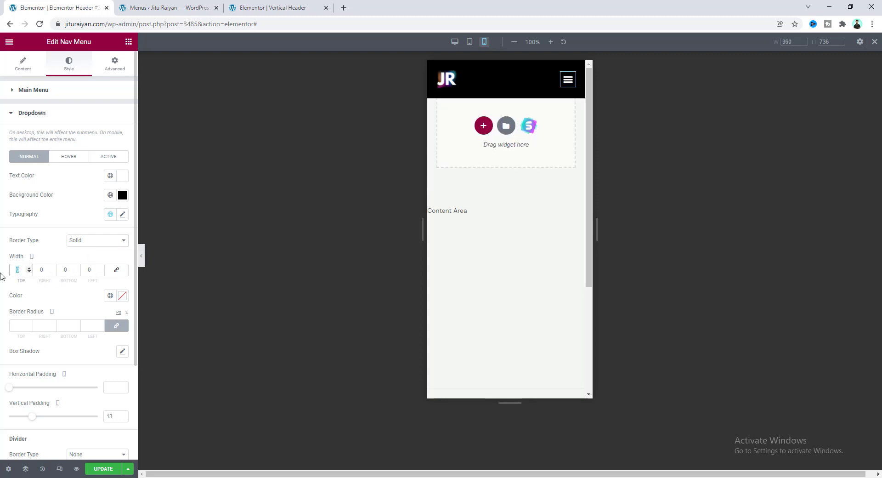
key(Tab)
key(Tab)
text(30)
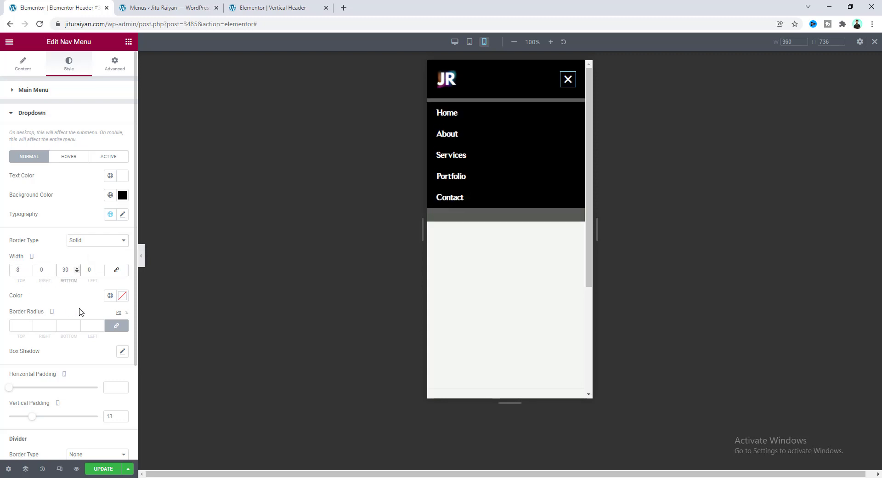
Set the dropdown's border color to black and update the header template.
click(122, 295)
click(46, 385)
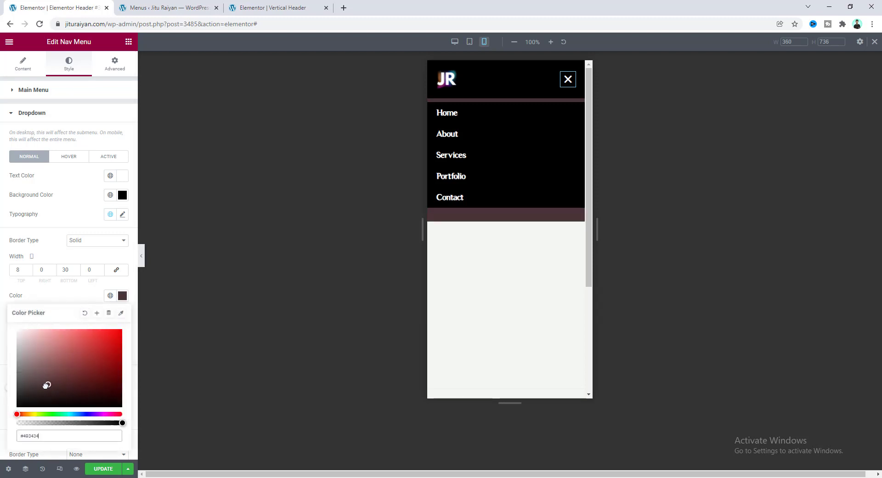
drag(46, 385, 46, 407)
click(179, 349)
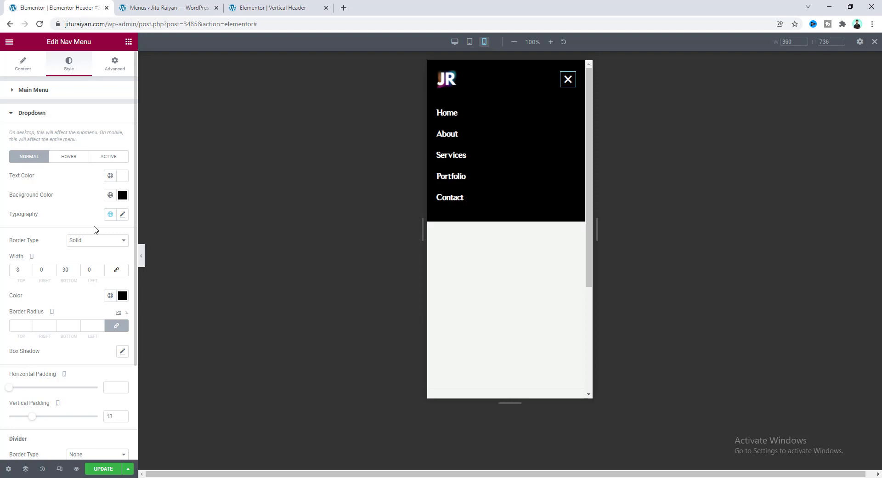
click(108, 472)
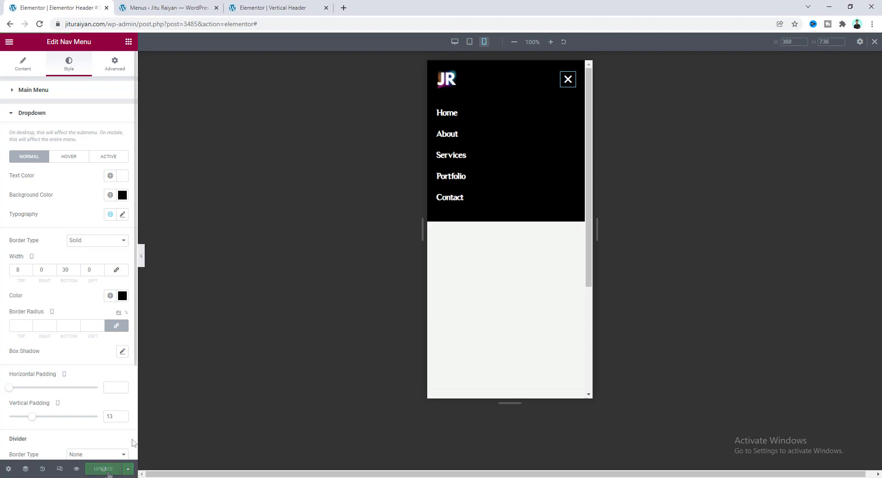
Switch to the Vertical Header page's editor and preview the page in tablet and mobile modes, ending in mobile.
click(266, 4)
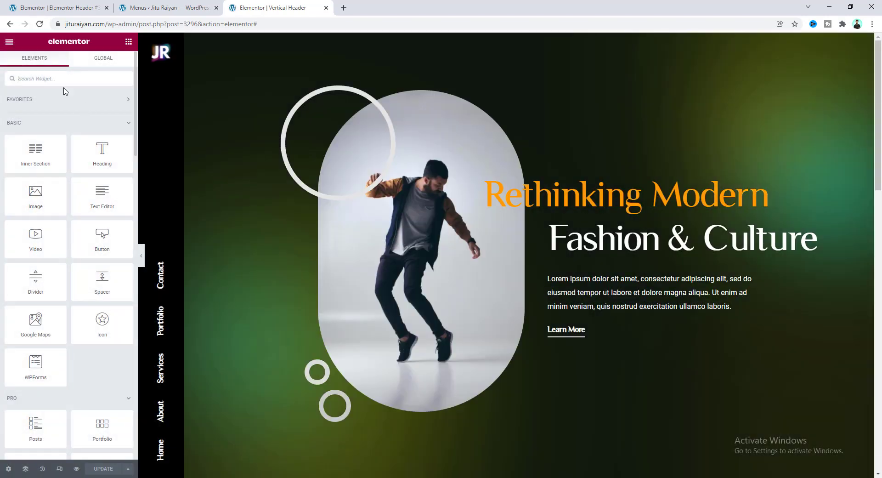
click(59, 469)
click(469, 42)
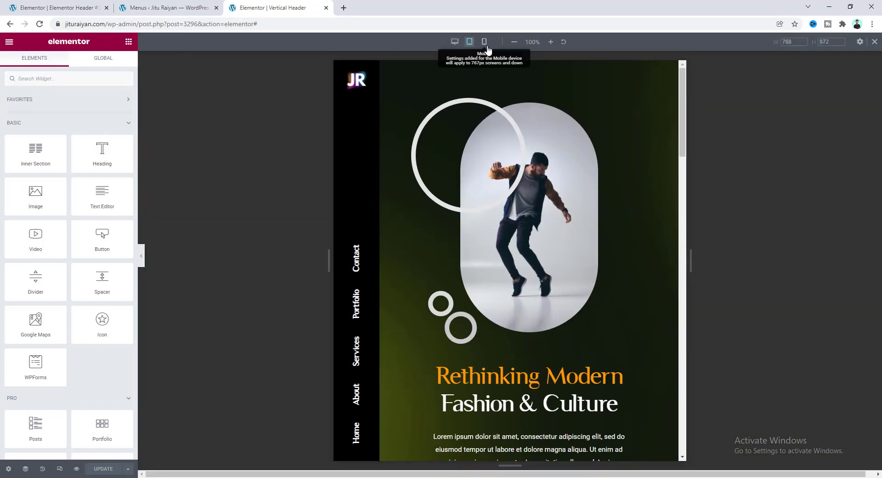
click(484, 42)
scroll(495, 296, down, 4)
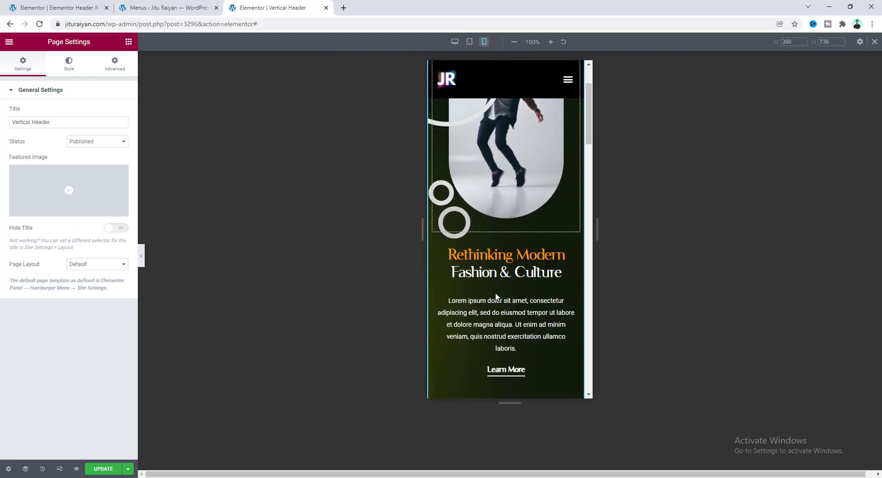
scroll(495, 296, up, 4)
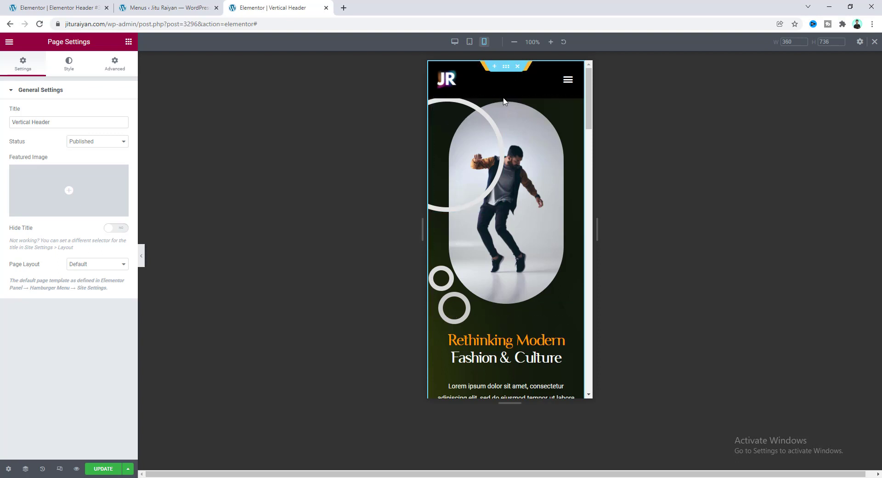
Select the page's first section through the Navigator, unlink its mobile margins and set the top margin to 83 px.
right_click(550, 107)
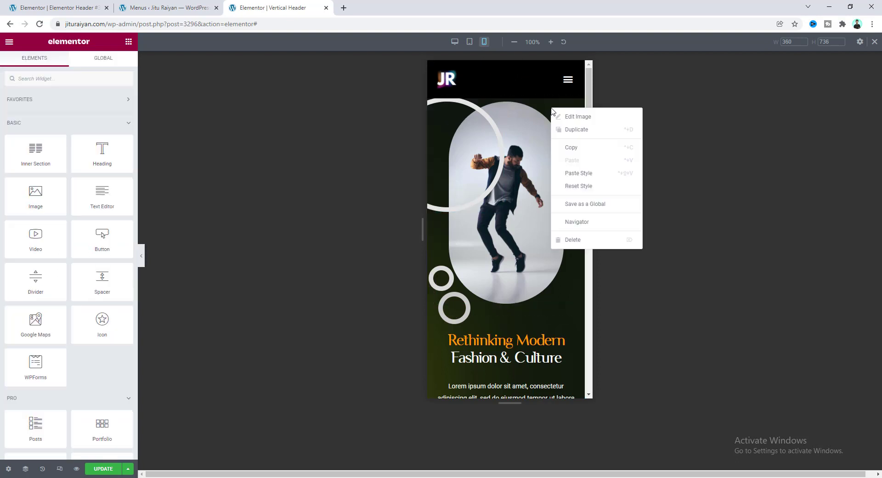
click(583, 224)
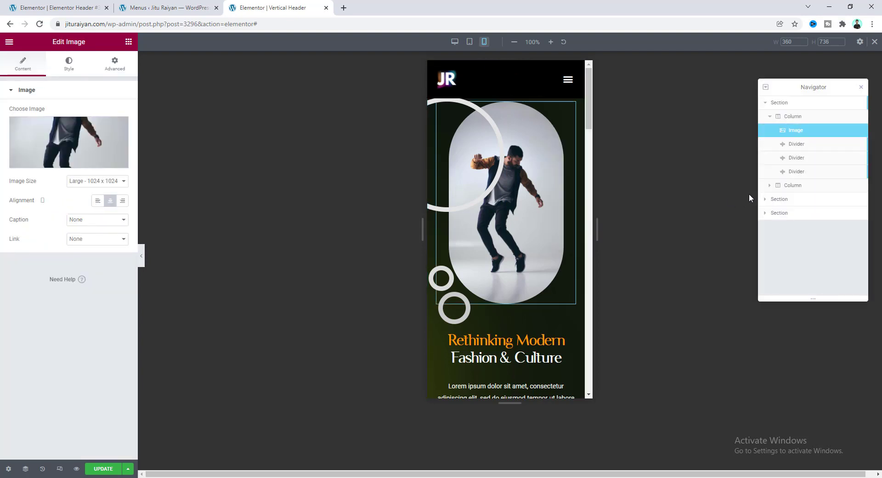
click(784, 104)
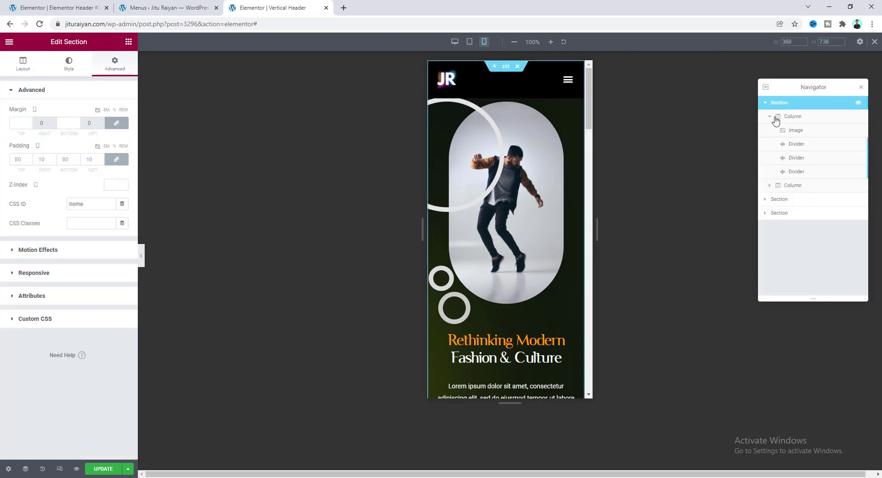
click(117, 124)
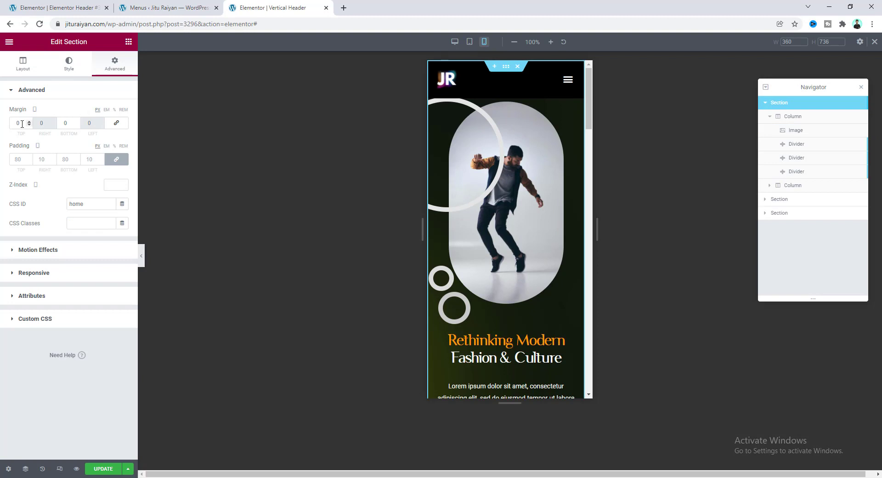
drag(22, 124, 1, 127)
key(Up)
key(Up)
key(Up)
key(Up)
key(Up)
key(Up)
key(Up)
key(Up)
key(Up)
key(Up)
key(Up)
key(Up)
key(Up)
key(Up)
key(Up)
key(Up)
key(Up)
key(Up)
key(Up)
key(Up)
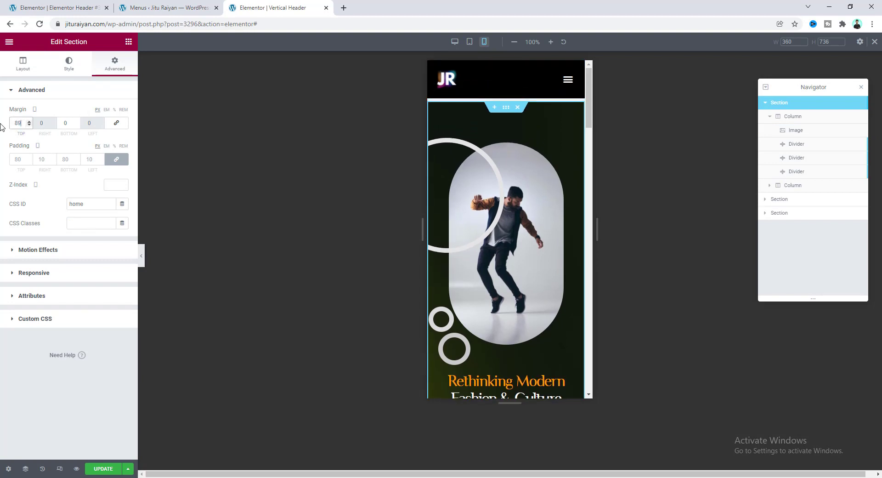
key(Down)
key(Down)
key(Down)
key(Down)
key(Down)
key(Down)
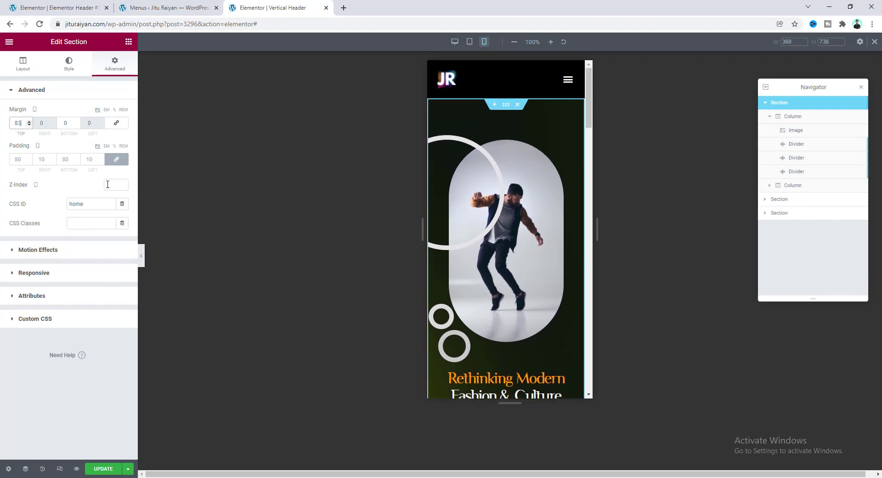
click(142, 256)
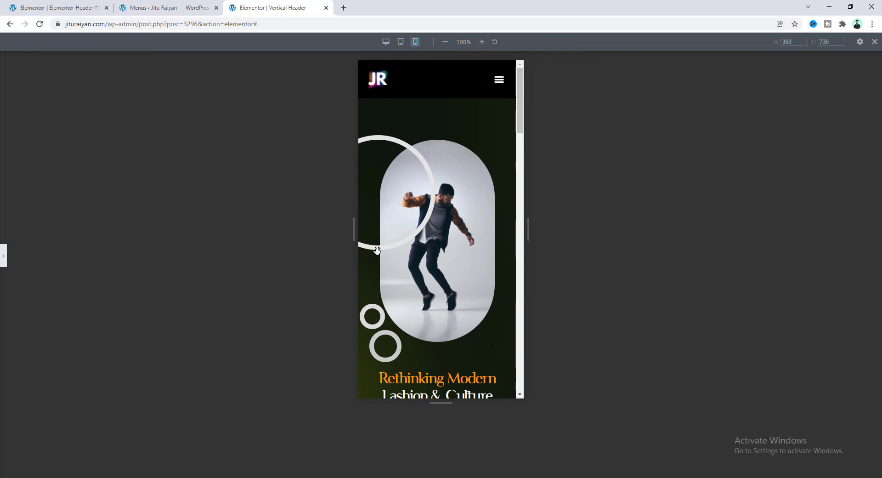